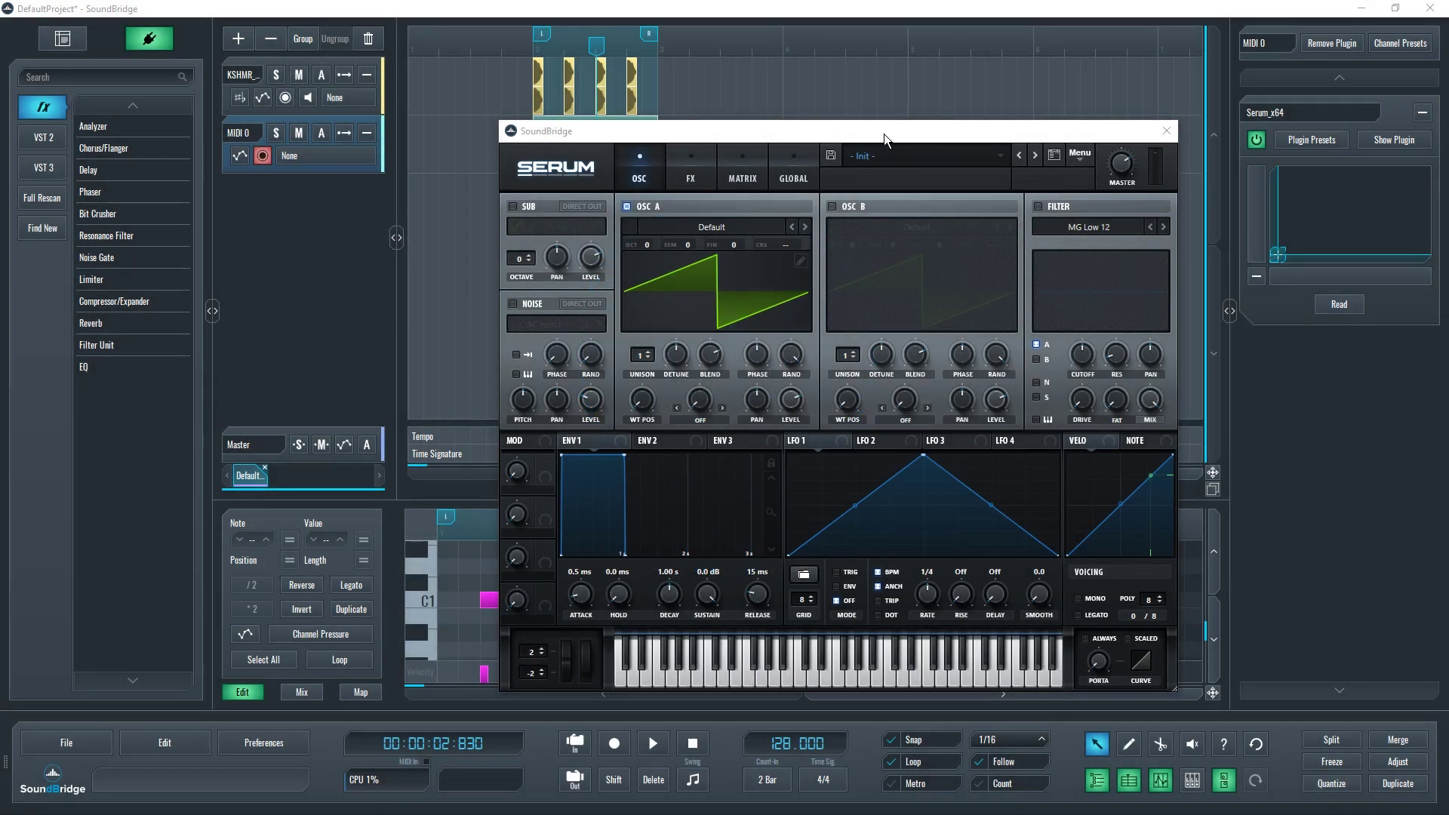
Step: Turn on the filter section and set the filter type to MG Low 18
drag(882, 131, 822, 139)
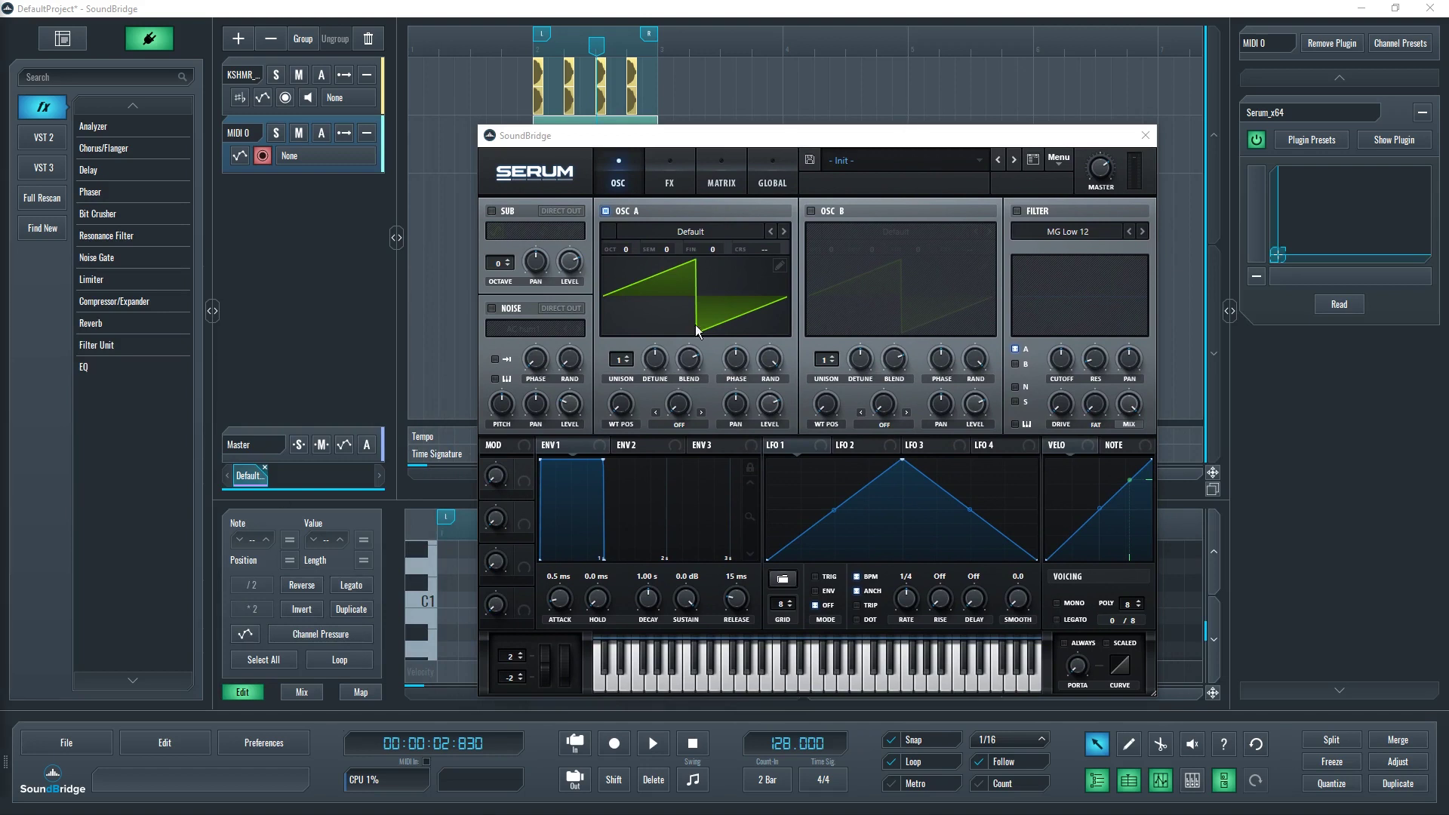
mouse_move(864, 133)
mouse_down()
mouse_move(878, 129)
mouse_move(859, 129)
mouse_up()
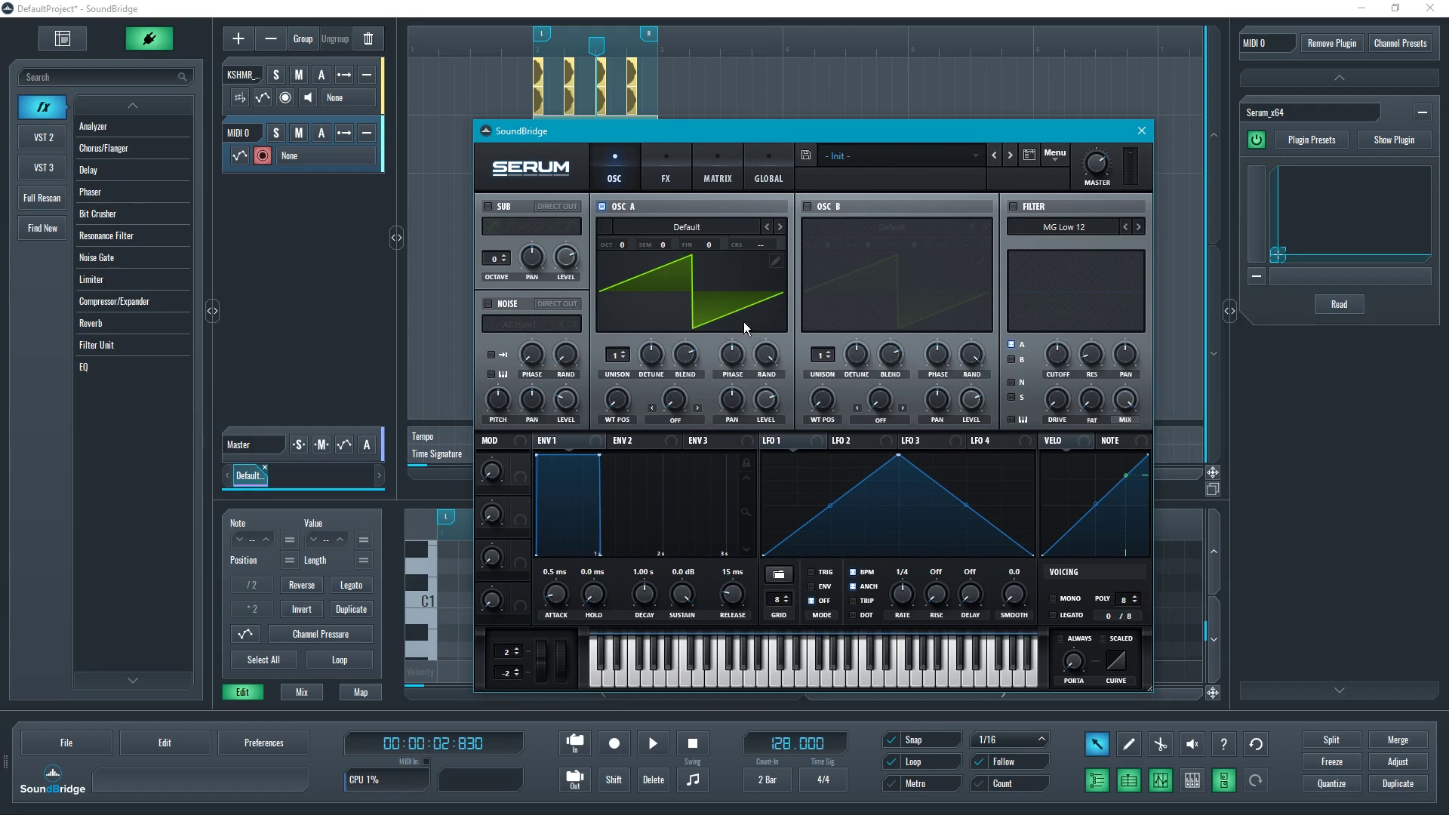
click(1014, 207)
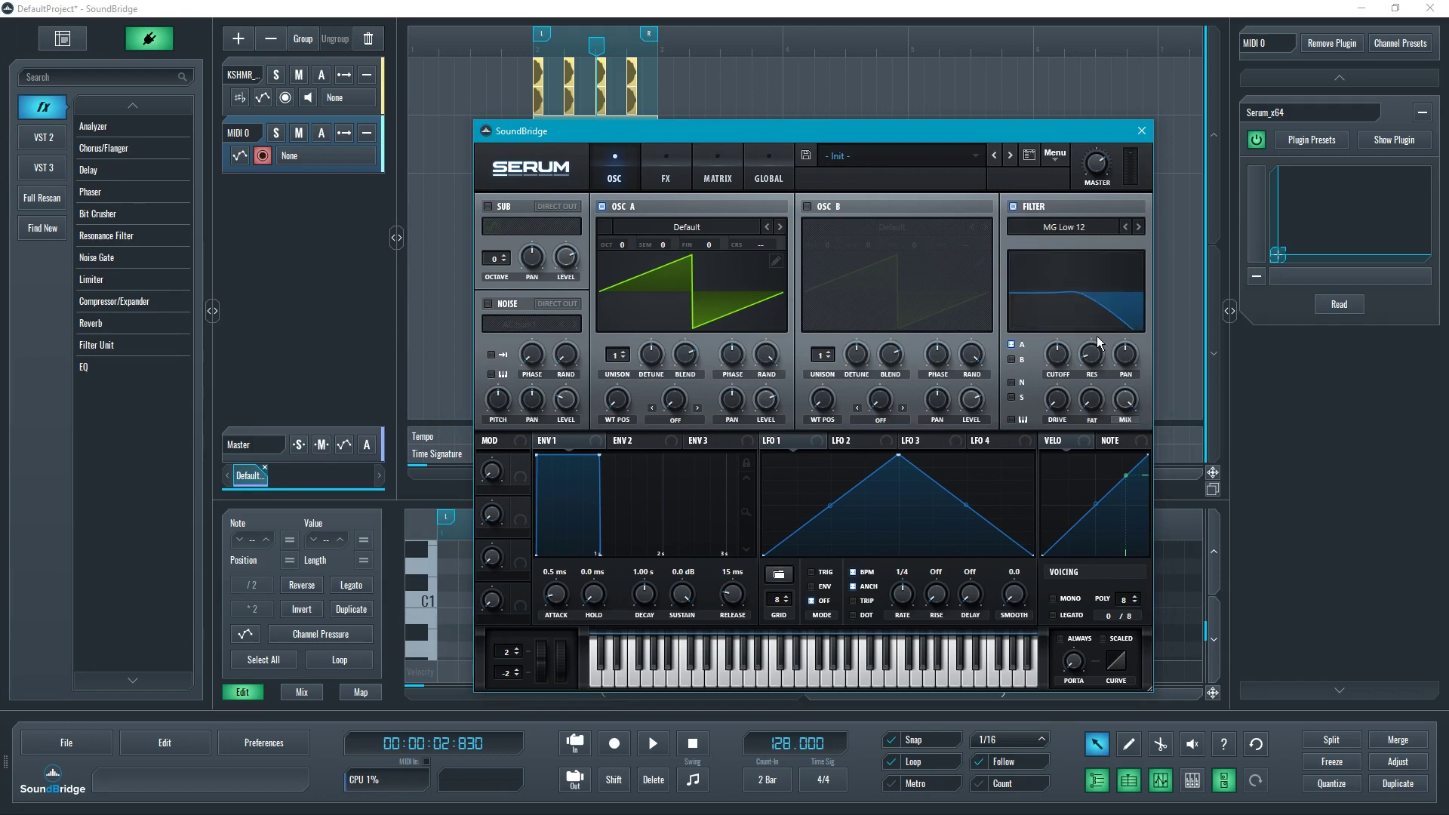
click(1138, 228)
click(1124, 227)
Step: Assign Envelope 2 as a modulator of the filter cutoff
click(633, 442)
click(564, 445)
click(640, 442)
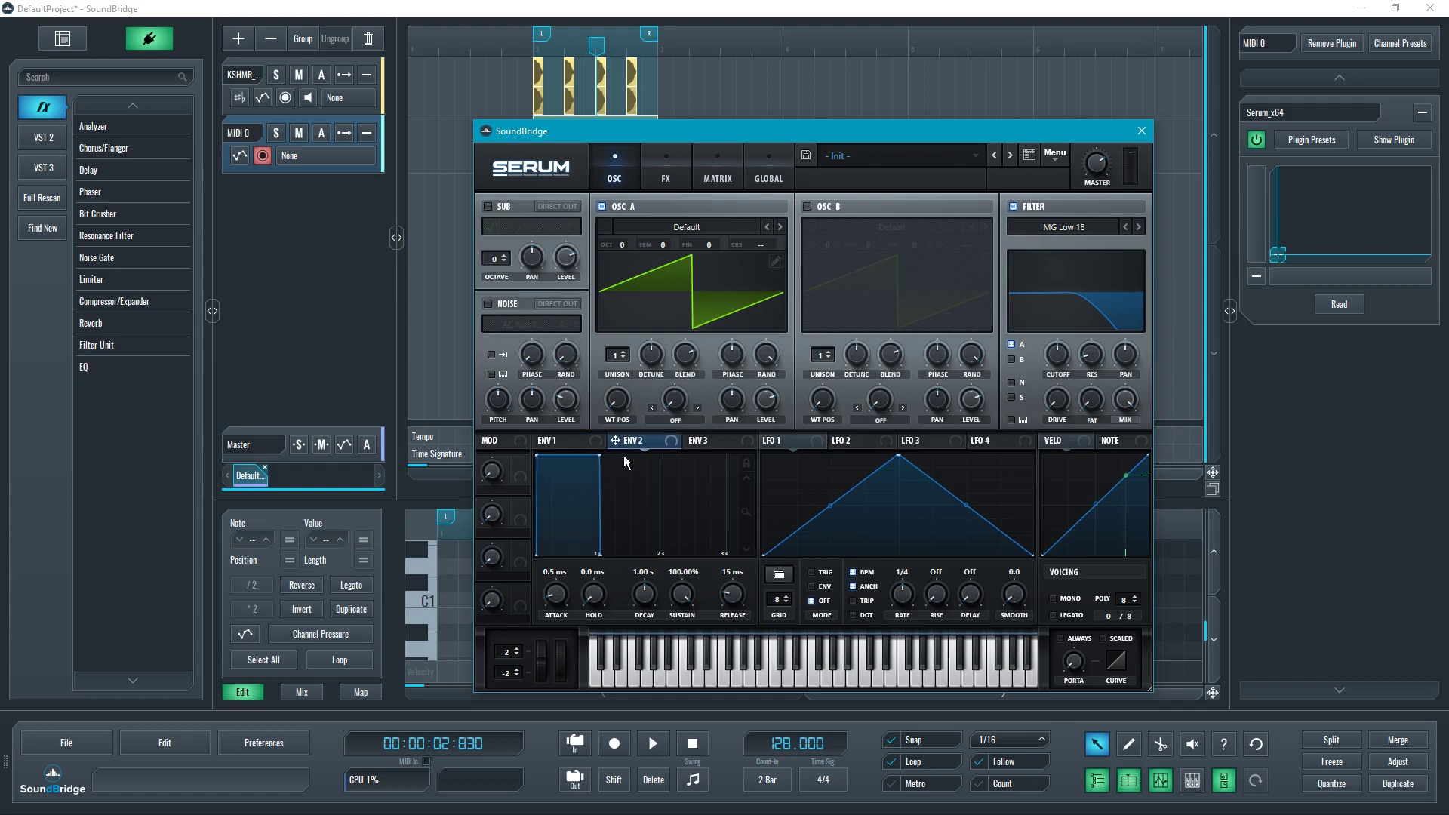
drag(618, 446, 1058, 361)
mouse_move(1059, 357)
Step: Lower the filter cutoff and adjust the depth of Envelope 2's modulation on it
drag(1059, 356, 1059, 363)
mouse_move(1060, 348)
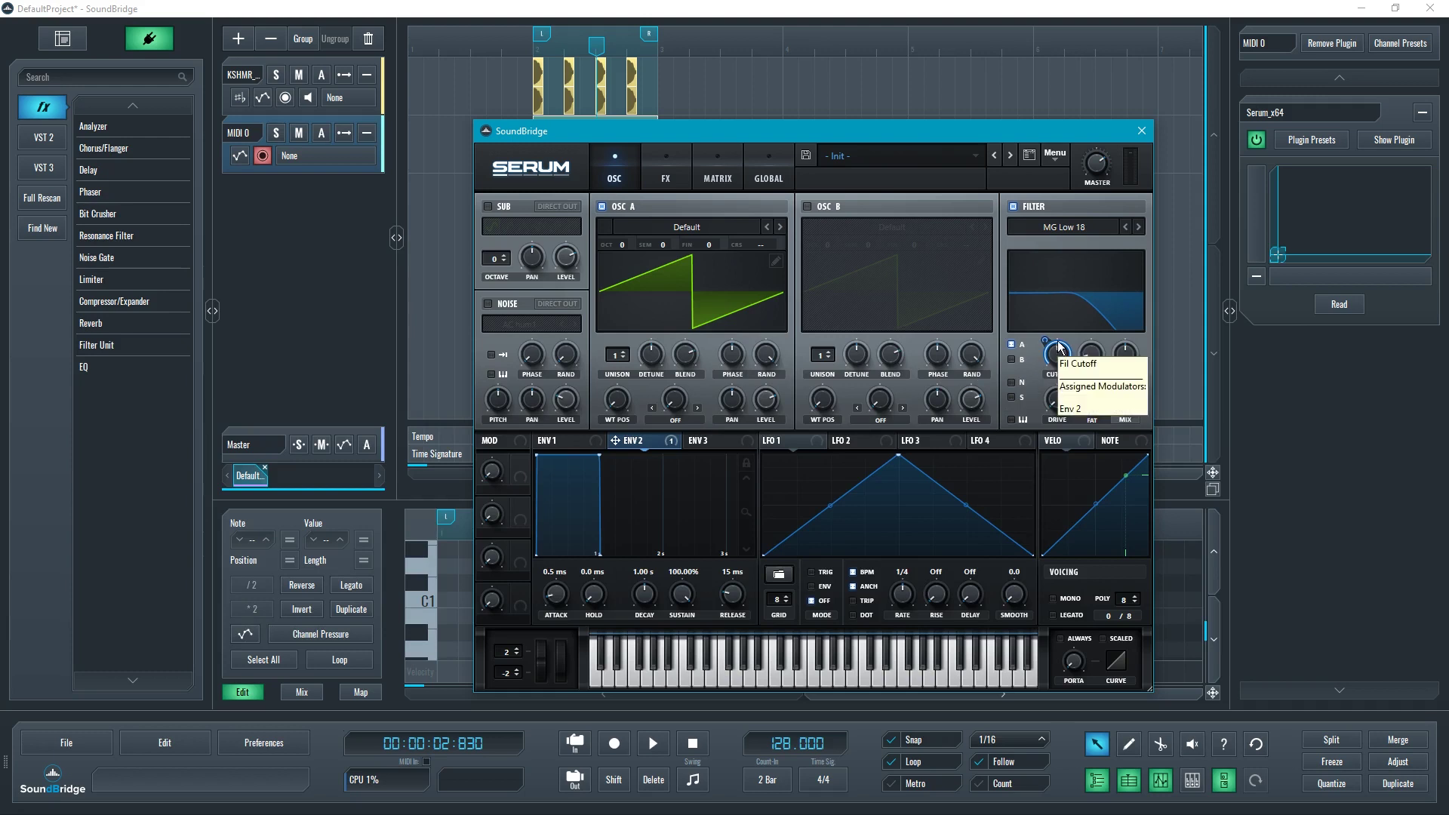
key(2)
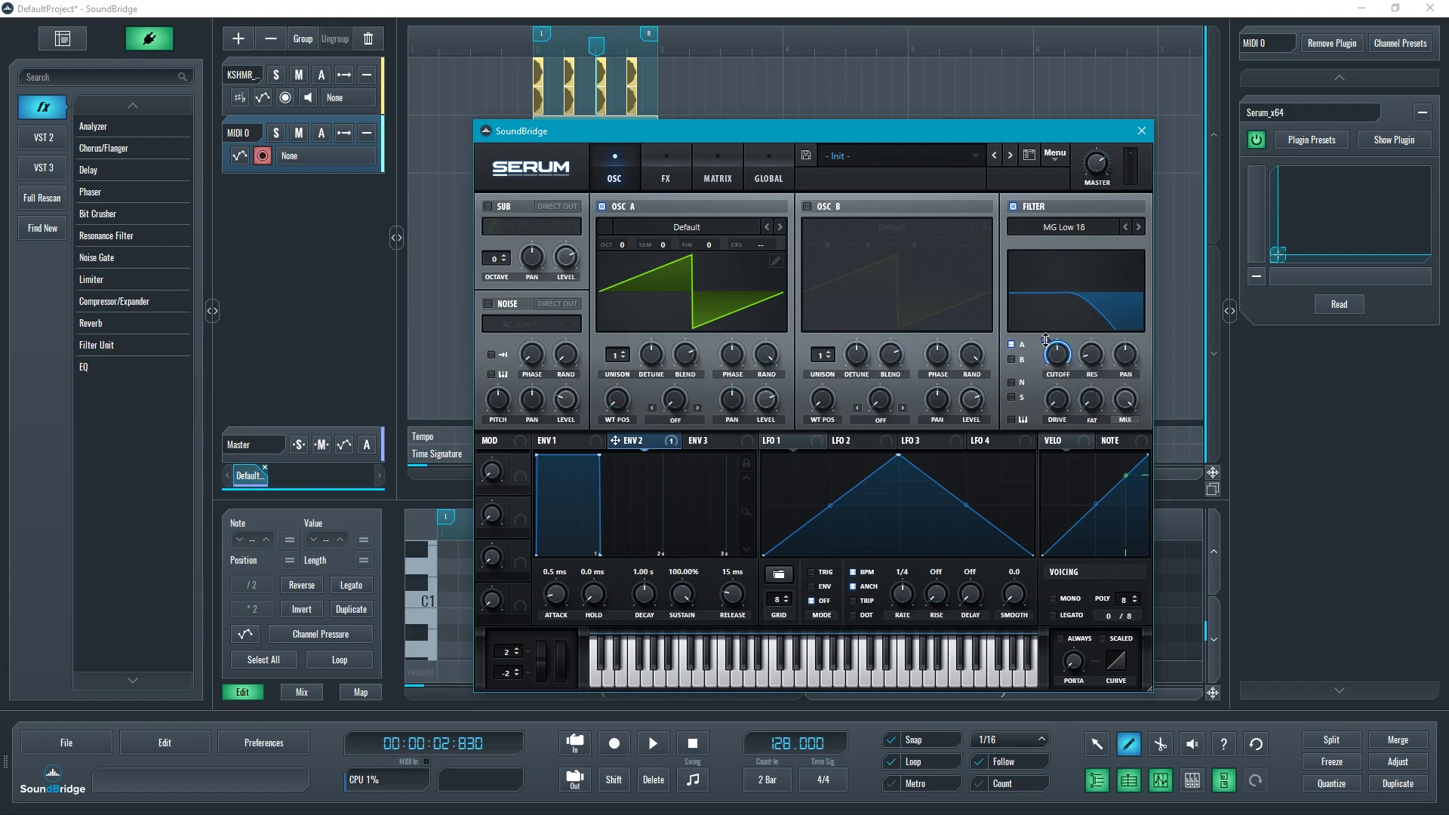
key(1)
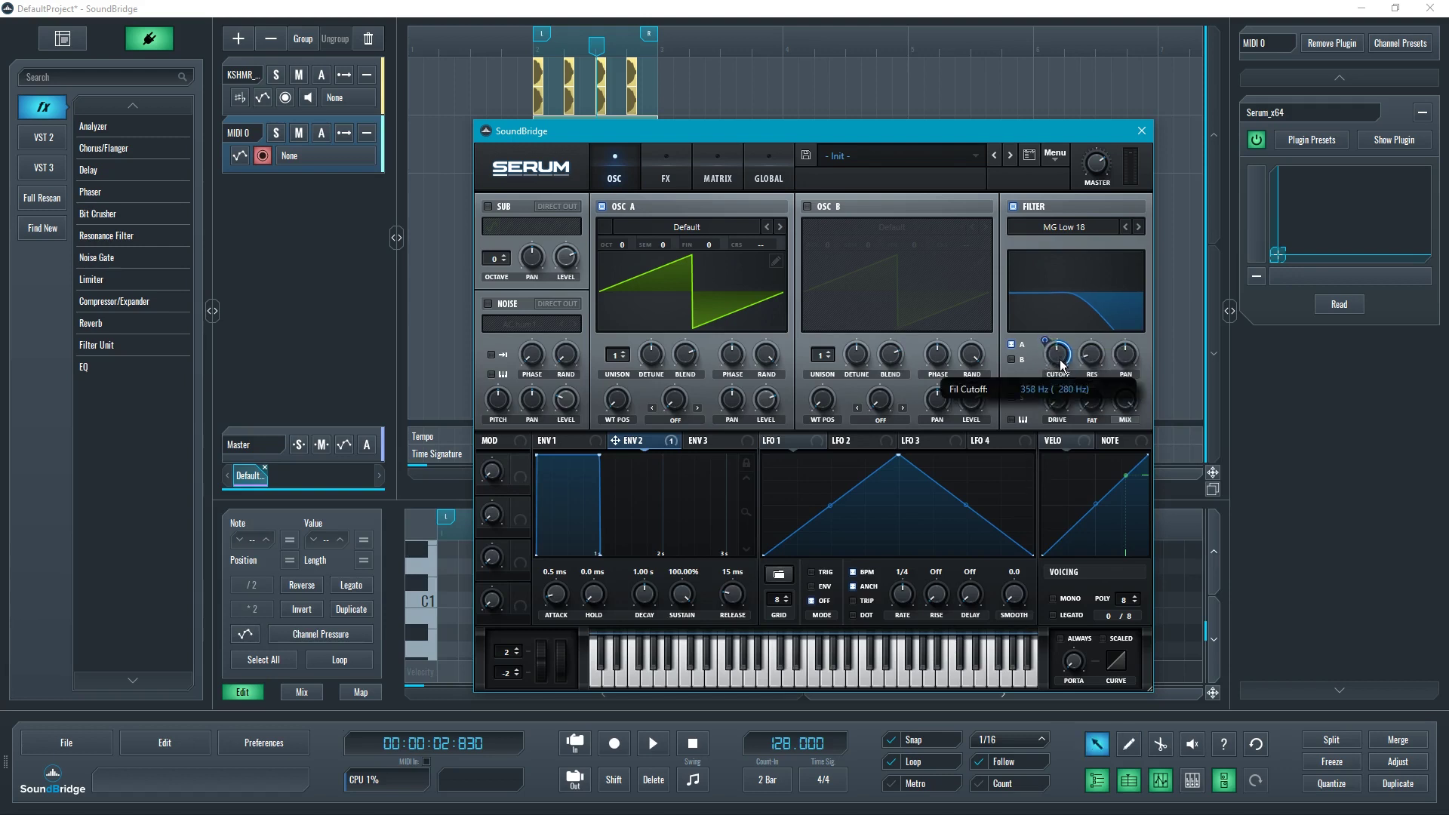
mouse_move(1045, 342)
mouse_down()
mouse_move(1042, 414)
mouse_move(1043, 373)
mouse_move(1065, 366)
mouse_move(1045, 336)
mouse_up()
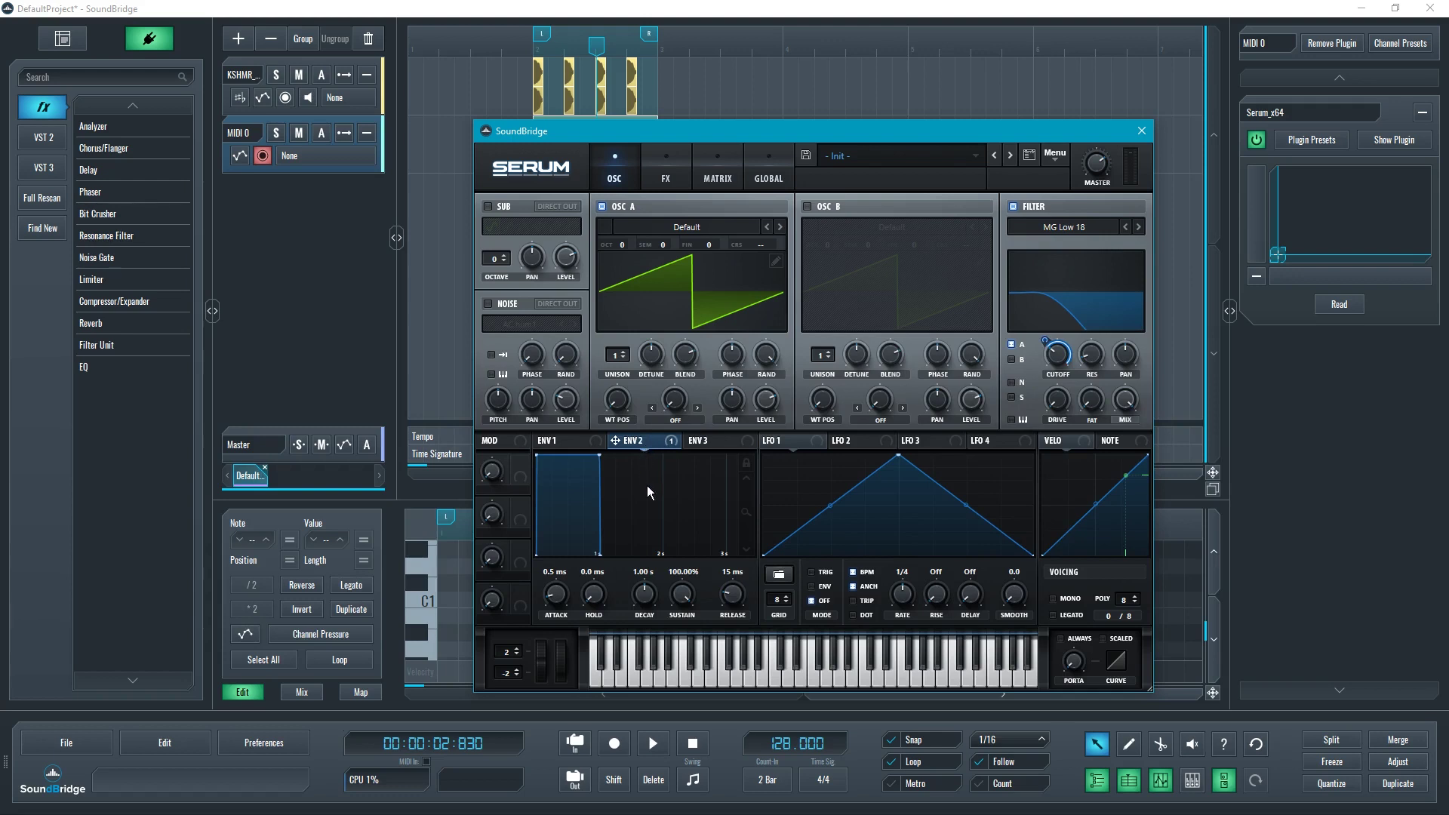
Step: Set Envelope 2's sustain to 0% and its decay to 469 ms, and play the loop to audition the bass
drag(683, 595, 682, 664)
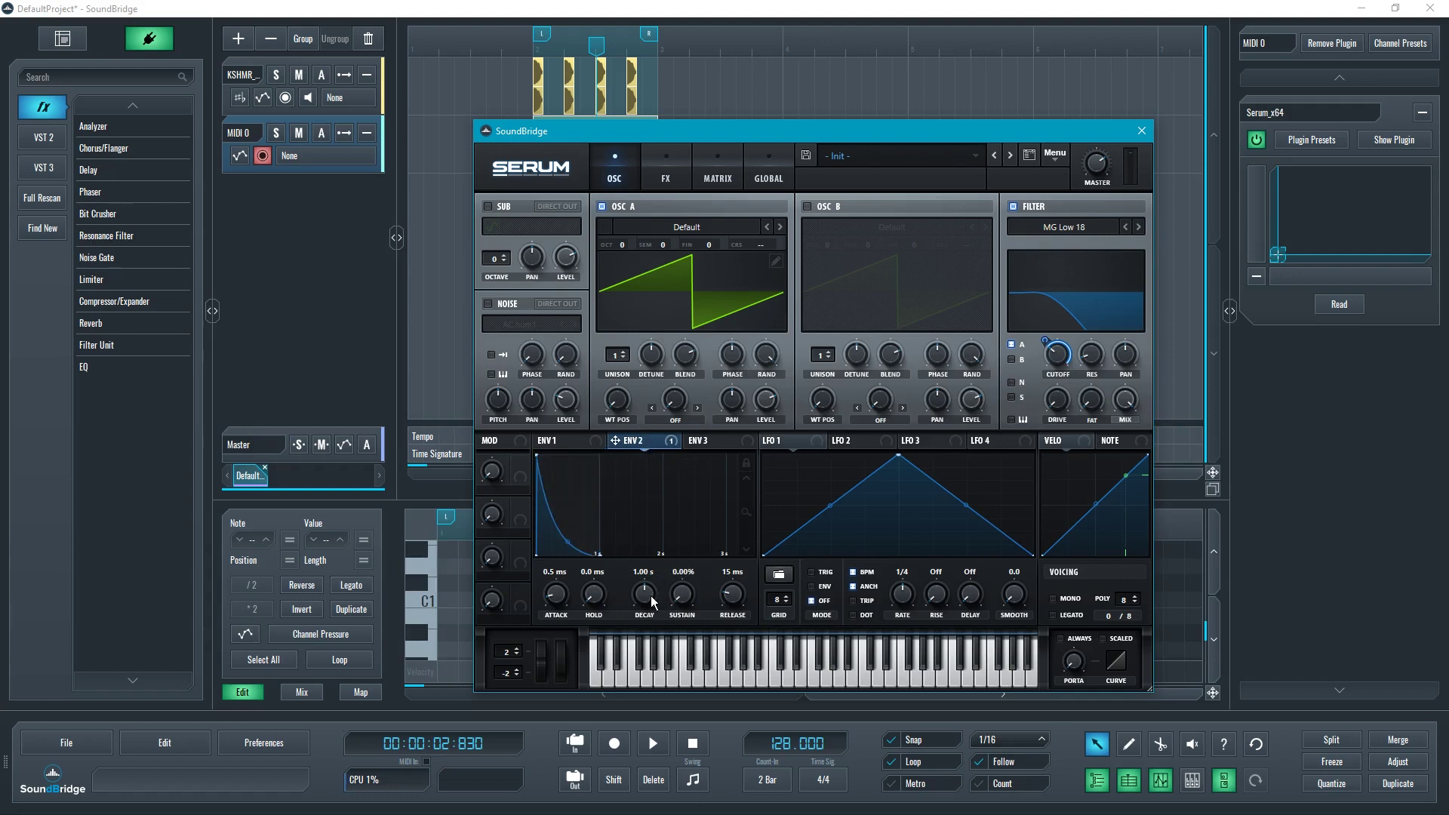
drag(649, 602, 649, 620)
drag(602, 134, 761, 115)
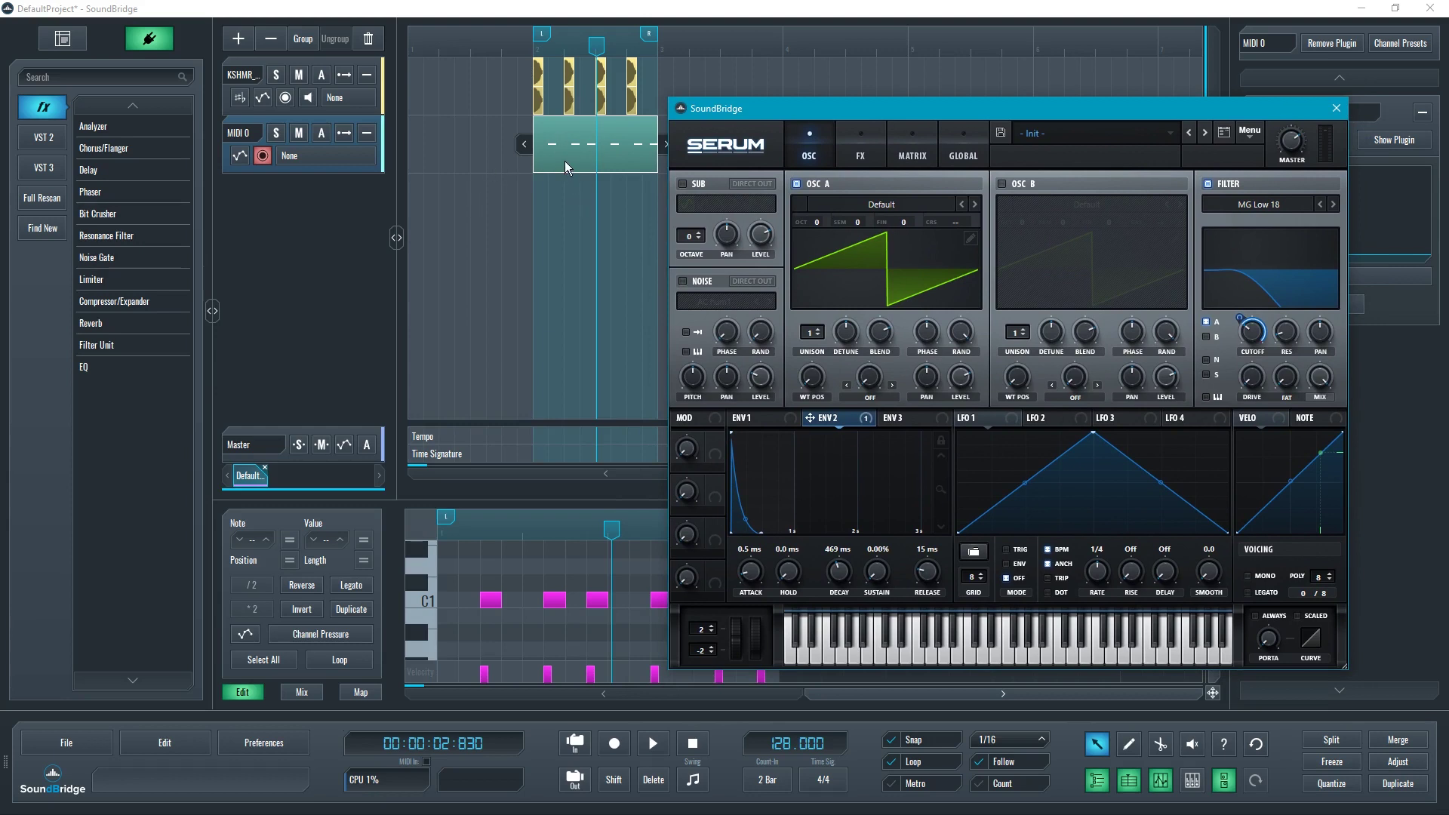
key(space)
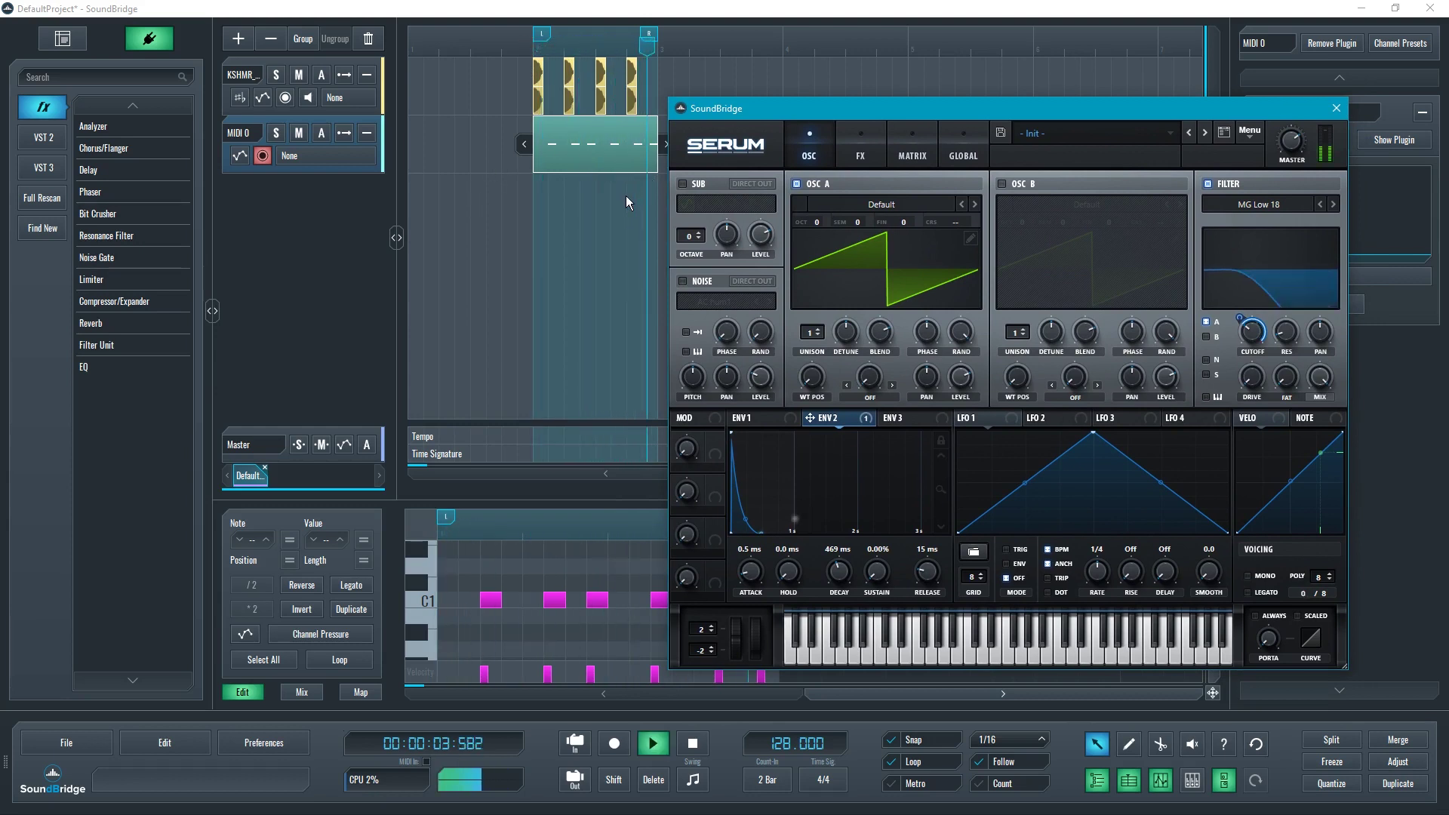
key(space)
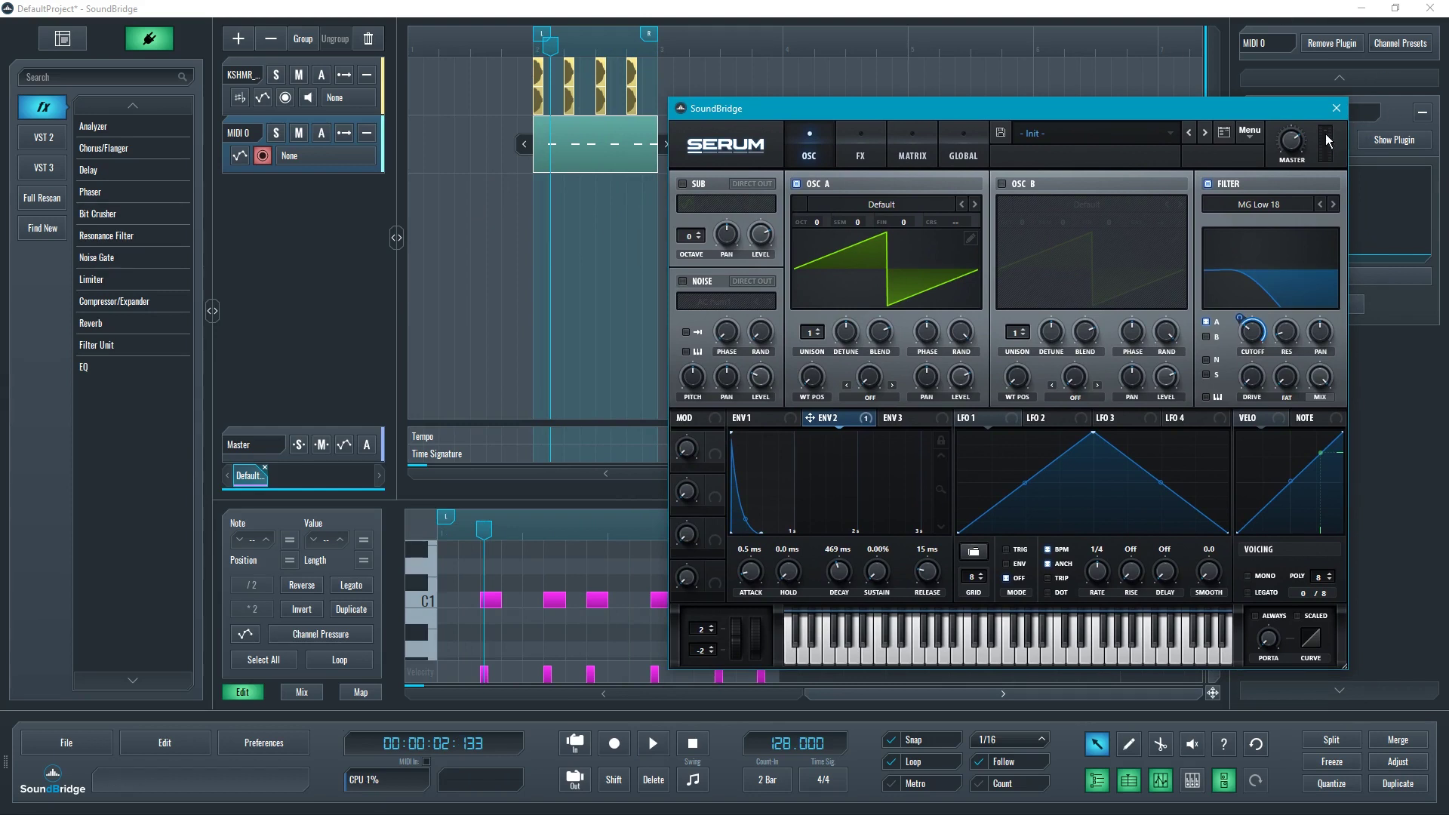
key(space)
mouse_move(963, 375)
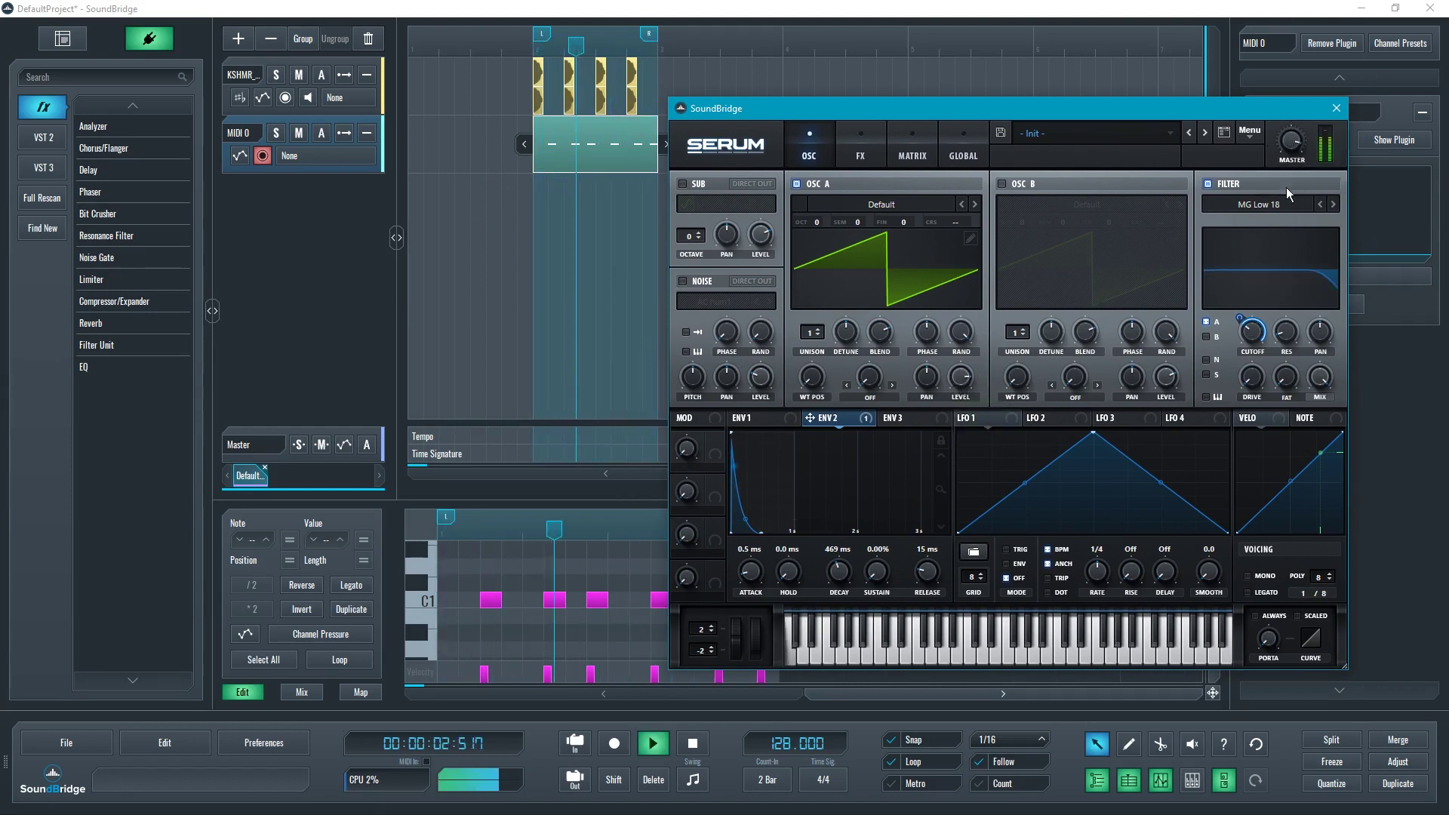
key(space)
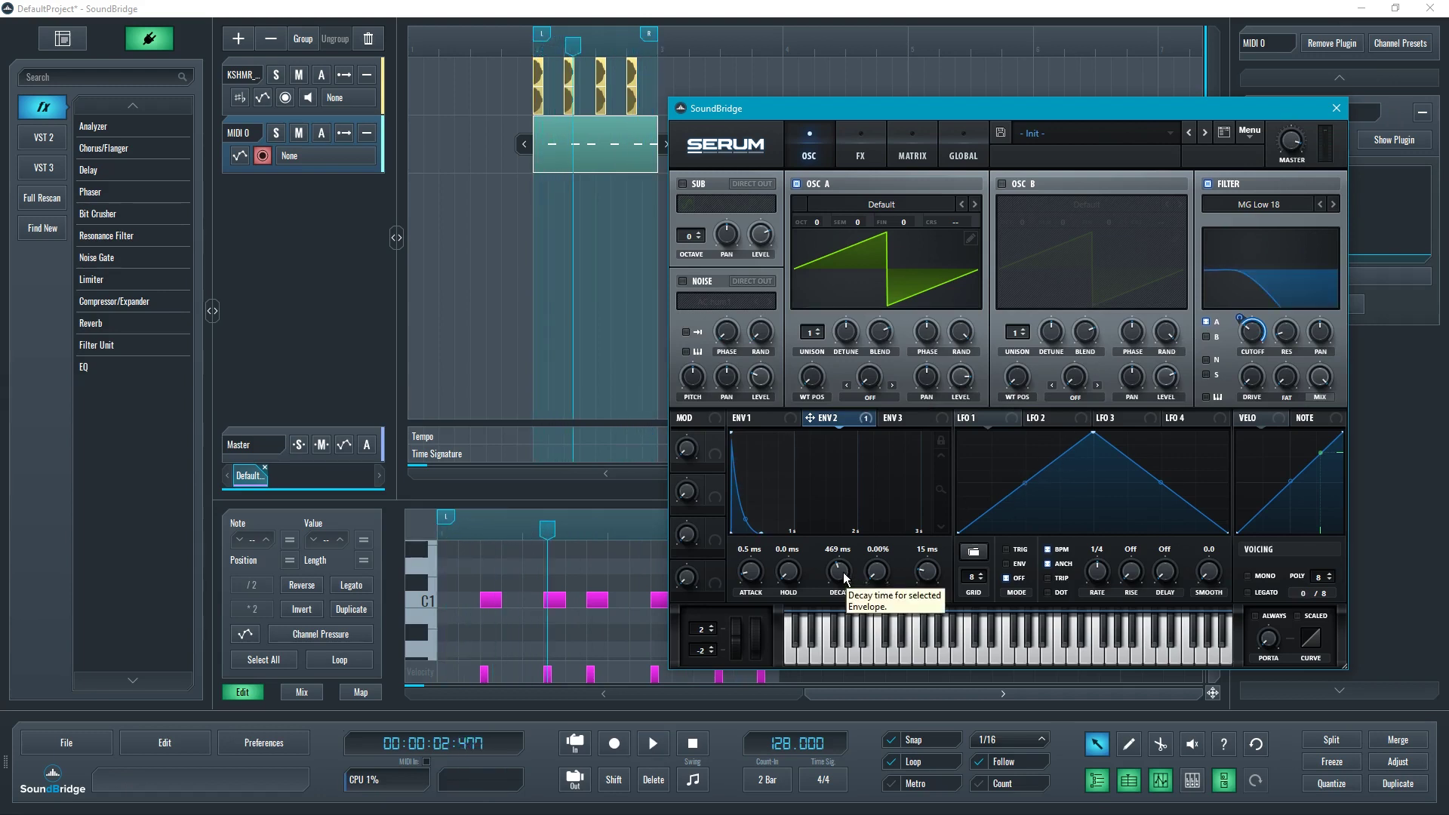
Step: Shorten Envelope 2's decay to 181 ms while auditioning the loop
scroll(846, 580, down, 5)
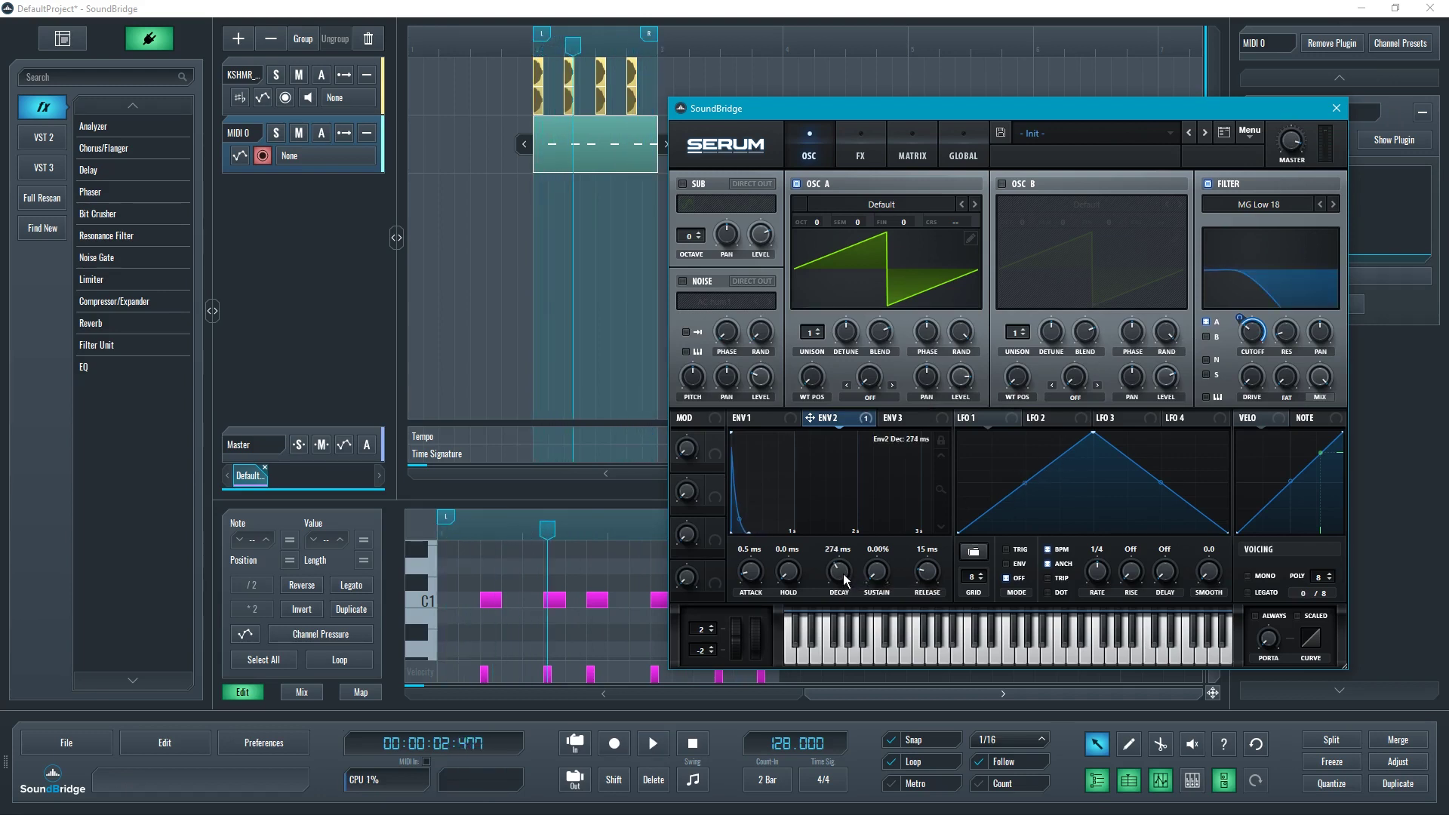
scroll(846, 580, down, 2)
key(space)
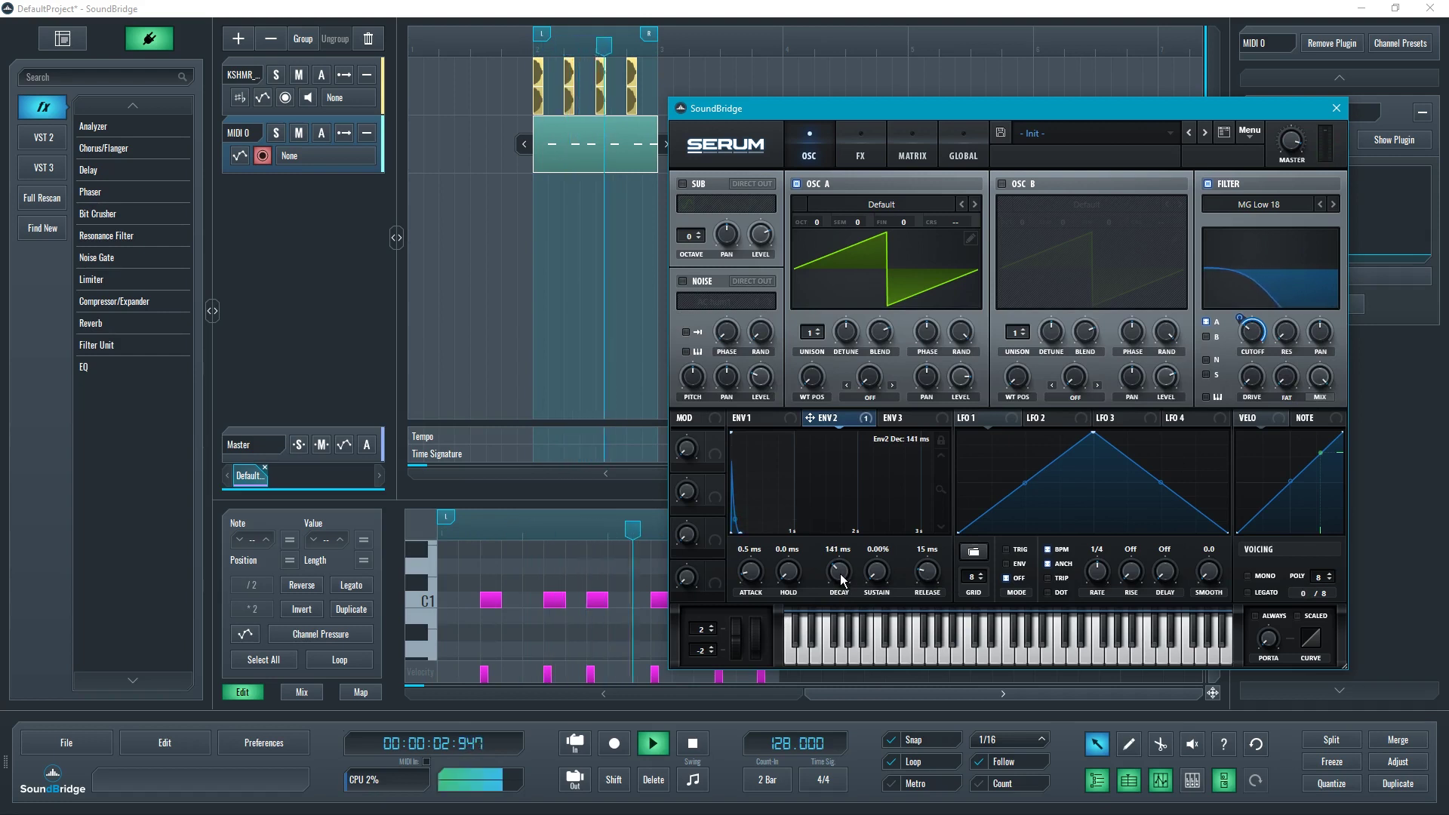
scroll(844, 578, down, 1)
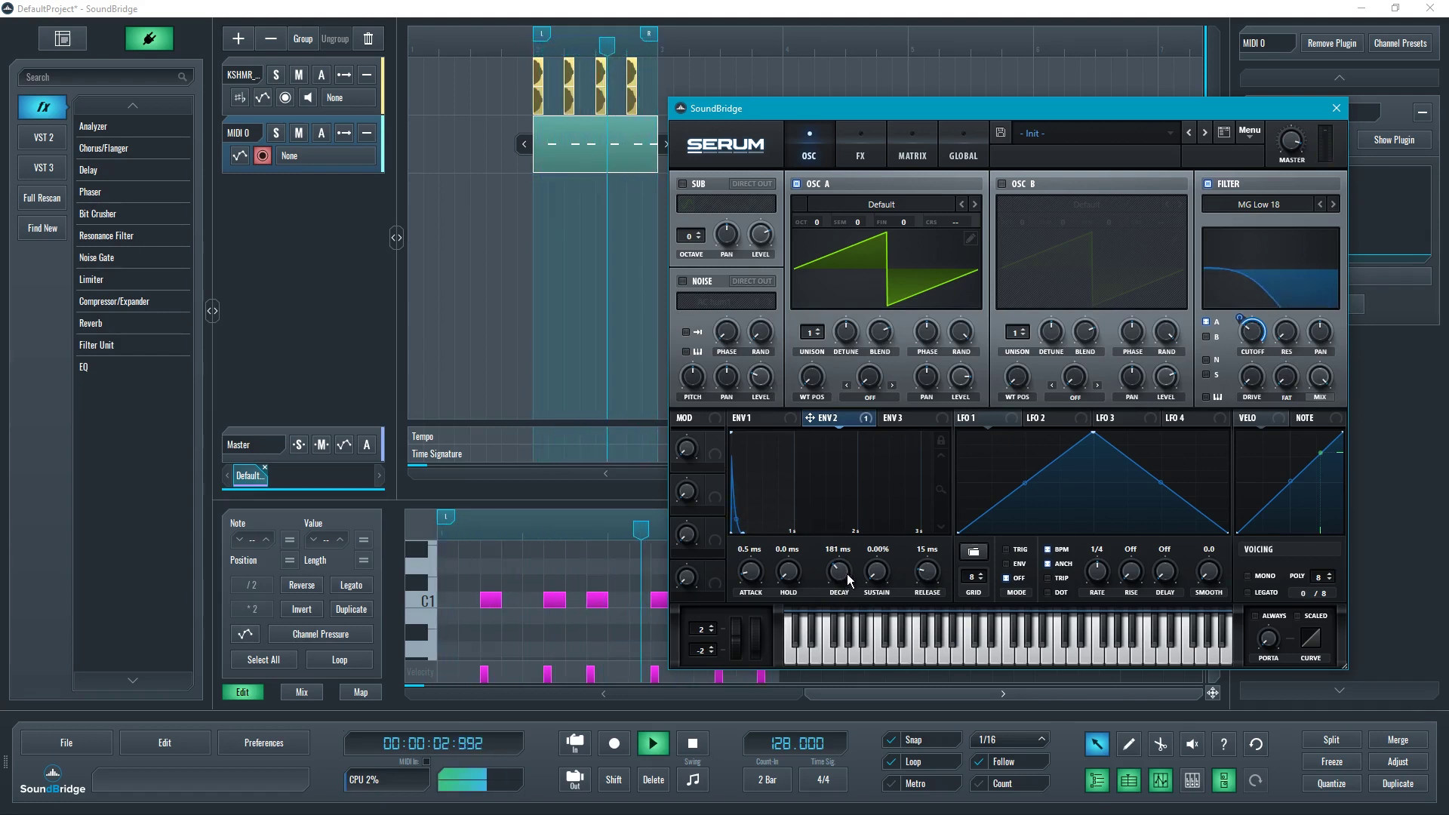
key(space)
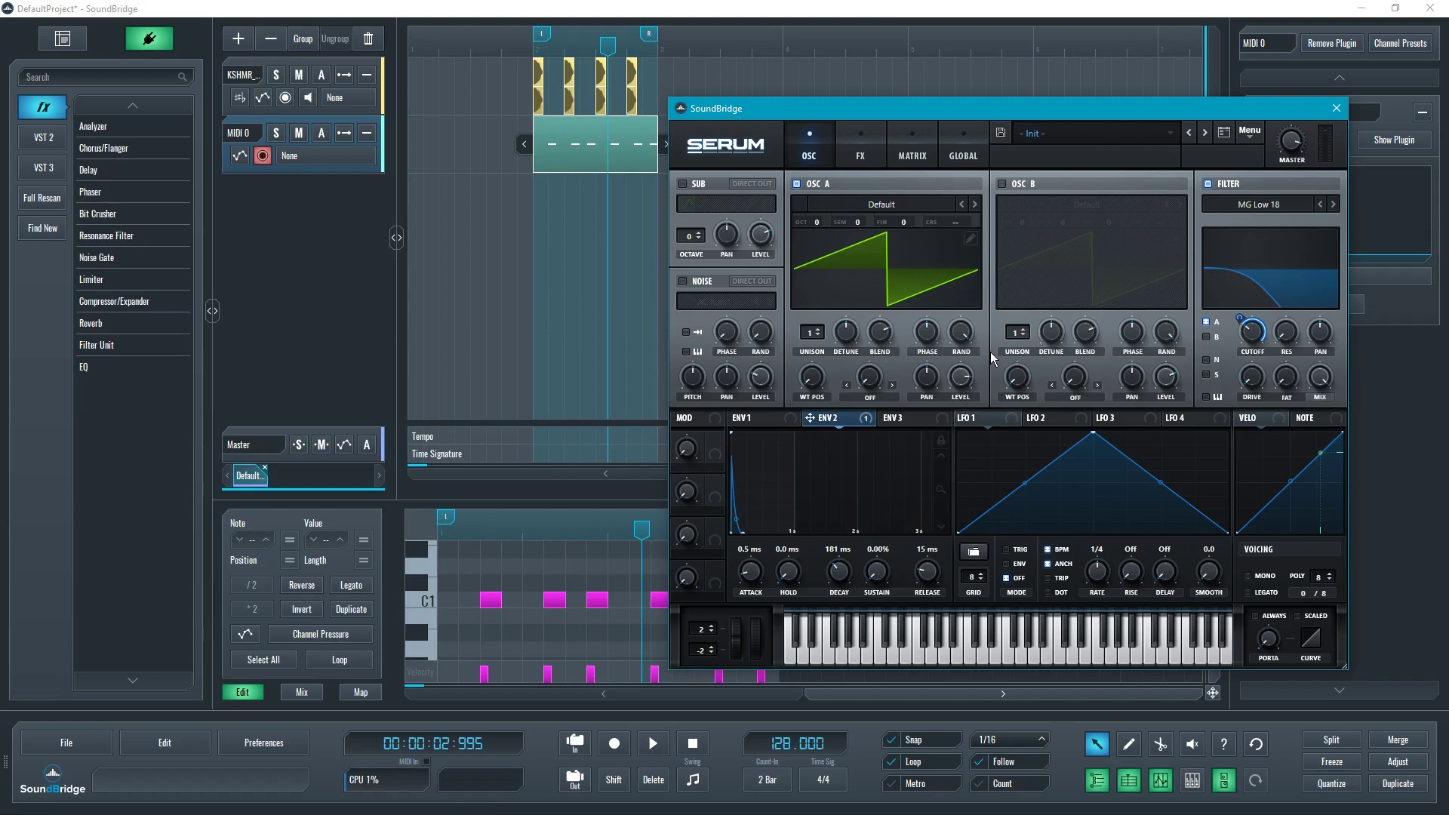
Step: Turn oscillator A's random phase fully down and adjust its start phase while auditioning the loop
mouse_move(961, 332)
mouse_down()
mouse_move(961, 390)
mouse_move(963, 321)
mouse_up()
mouse_move(960, 326)
mouse_down()
mouse_move(967, 530)
mouse_move(957, 280)
mouse_move(944, 686)
mouse_up()
mouse_move(936, 332)
mouse_down()
mouse_move(937, 292)
mouse_move(932, 344)
mouse_up()
drag(934, 334, 934, 336)
key(space)
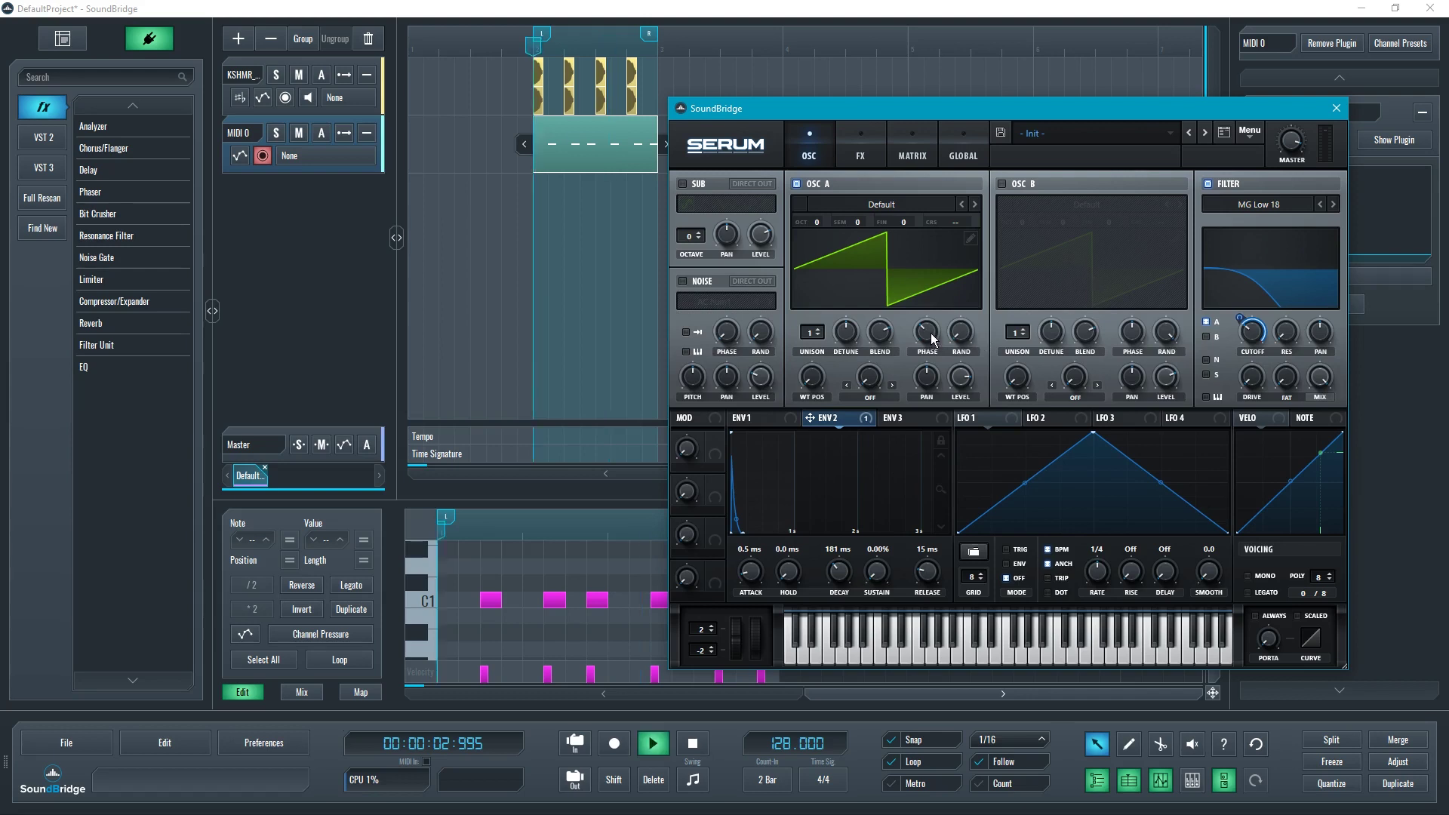
mouse_move(933, 339)
mouse_down()
mouse_move(942, 270)
mouse_move(932, 341)
mouse_up()
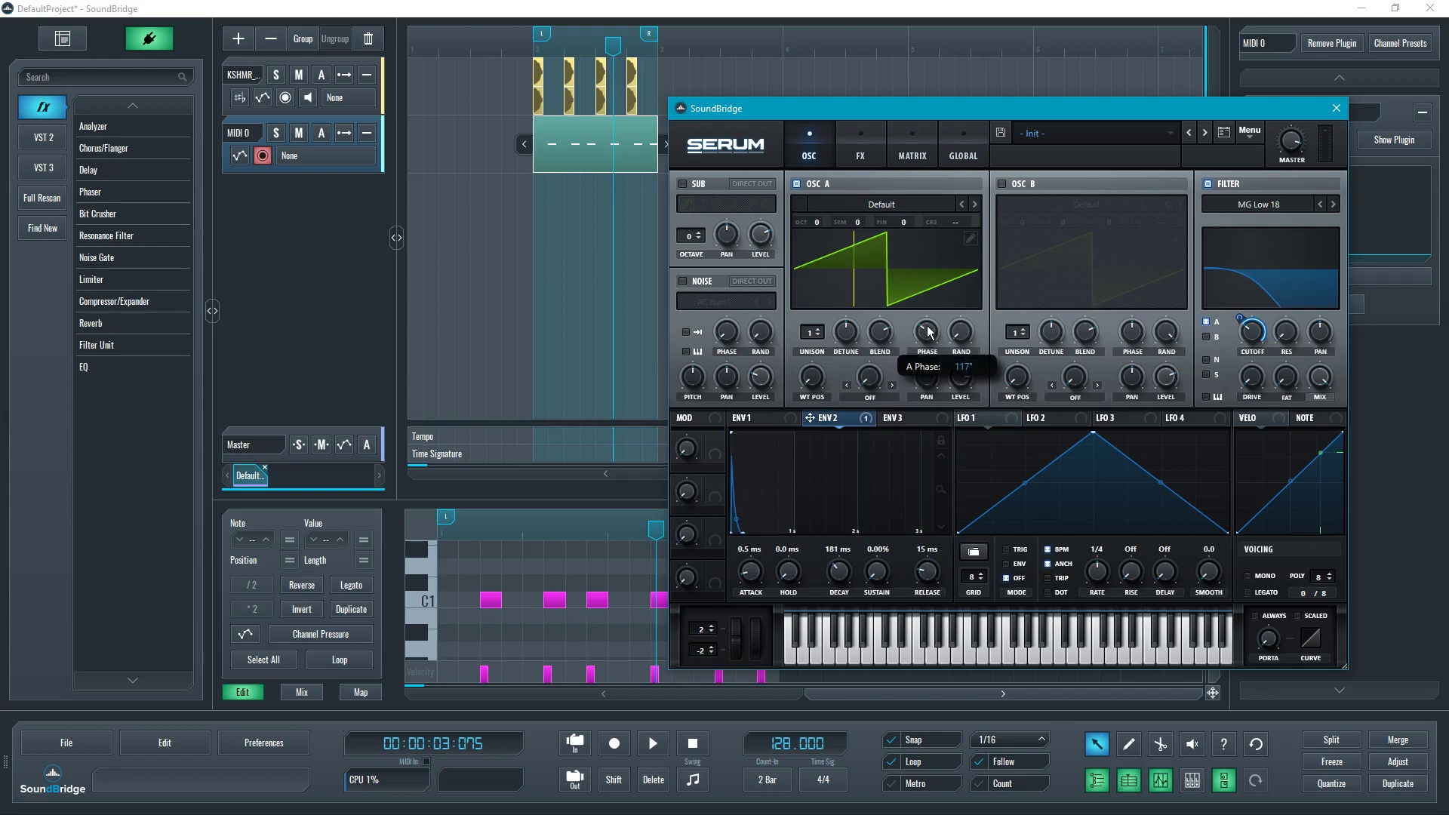
click(933, 339)
click(935, 341)
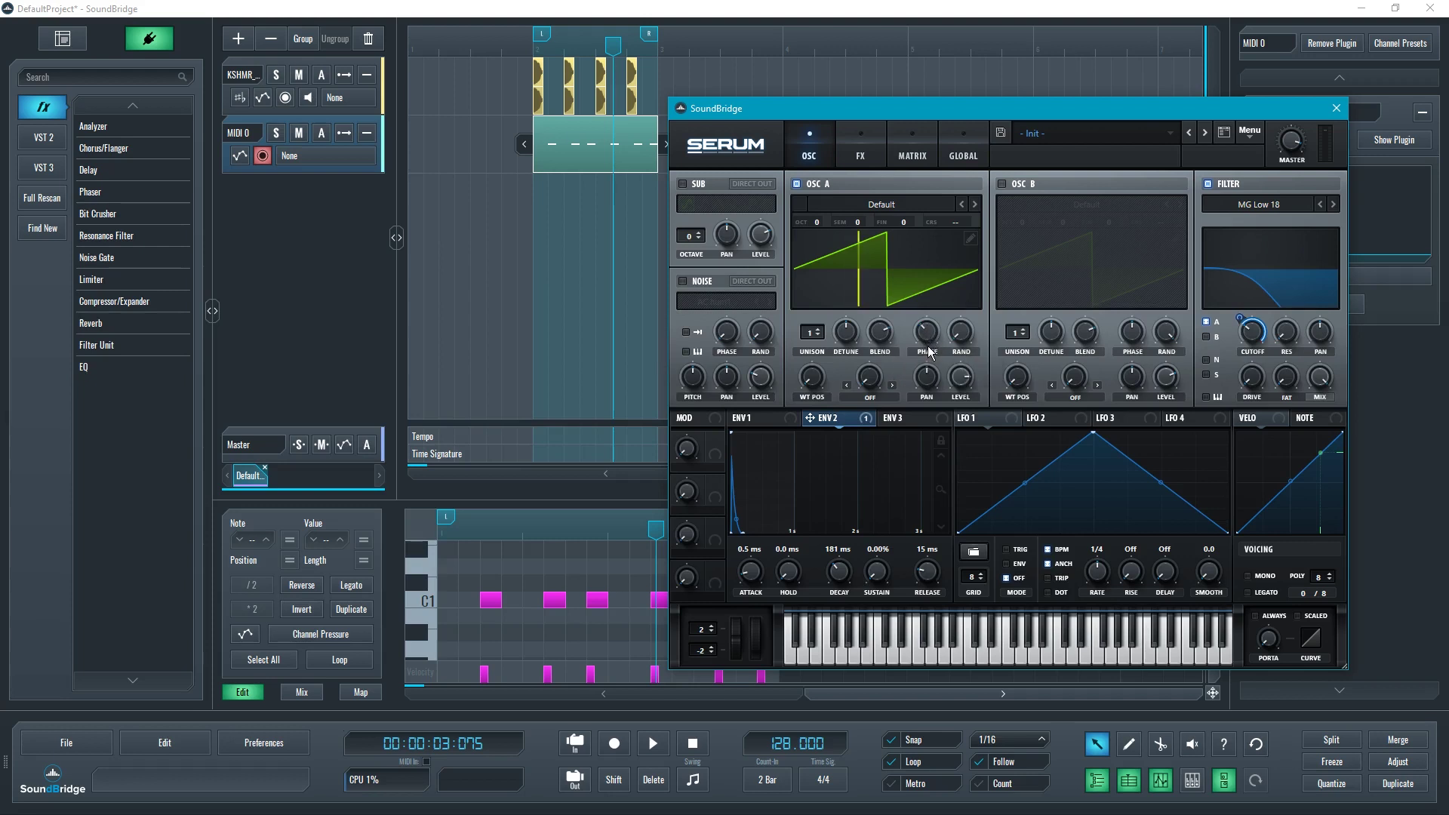
Step: Set Envelope 2's decay to 123 ms and fine-tune the filter cutoff with a modulation amount of about 56 during playback
key(space)
drag(840, 571, 849, 578)
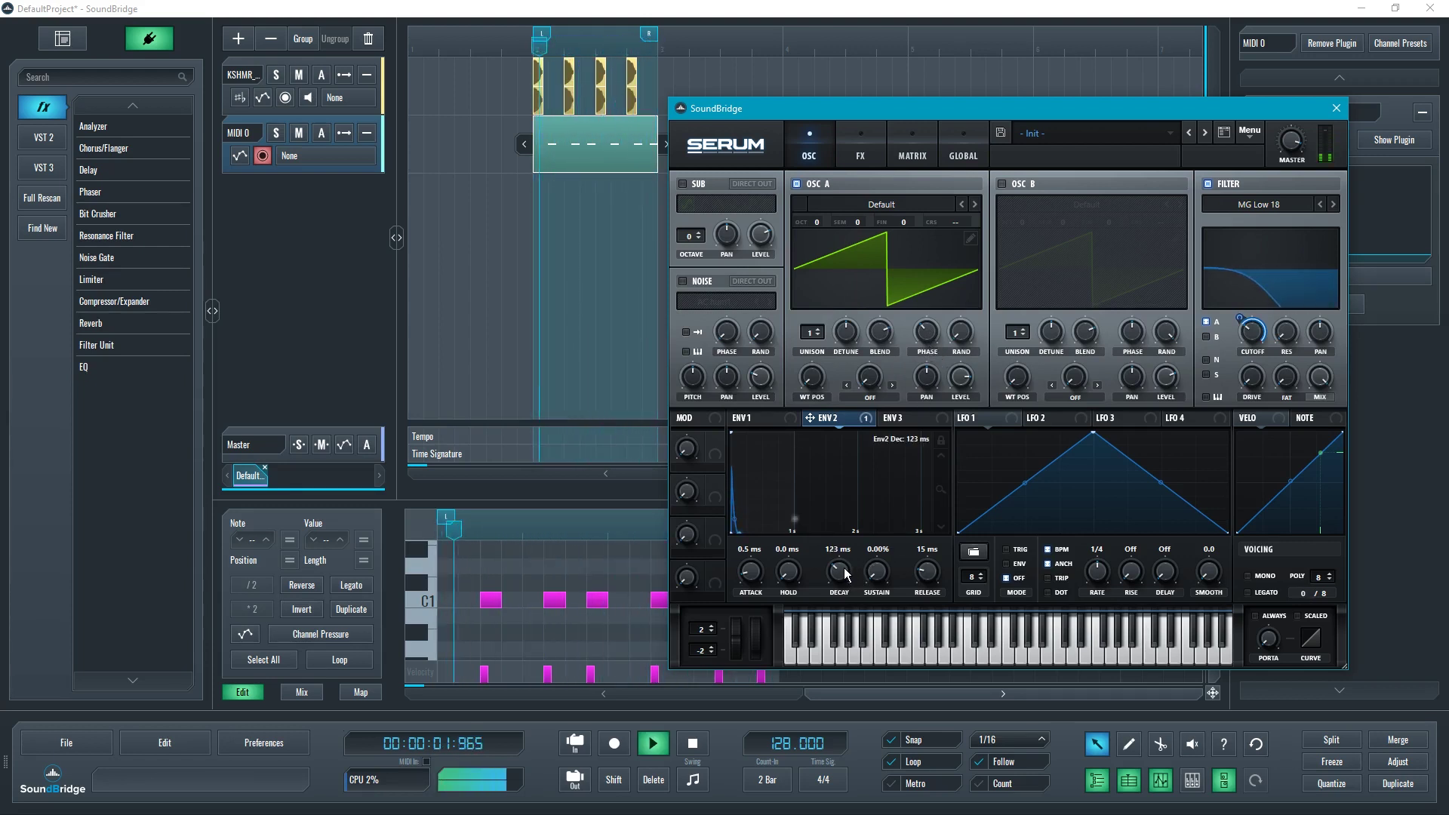
mouse_move(1258, 334)
mouse_down()
mouse_move(1262, 322)
mouse_move(1250, 335)
mouse_up()
mouse_move(1240, 329)
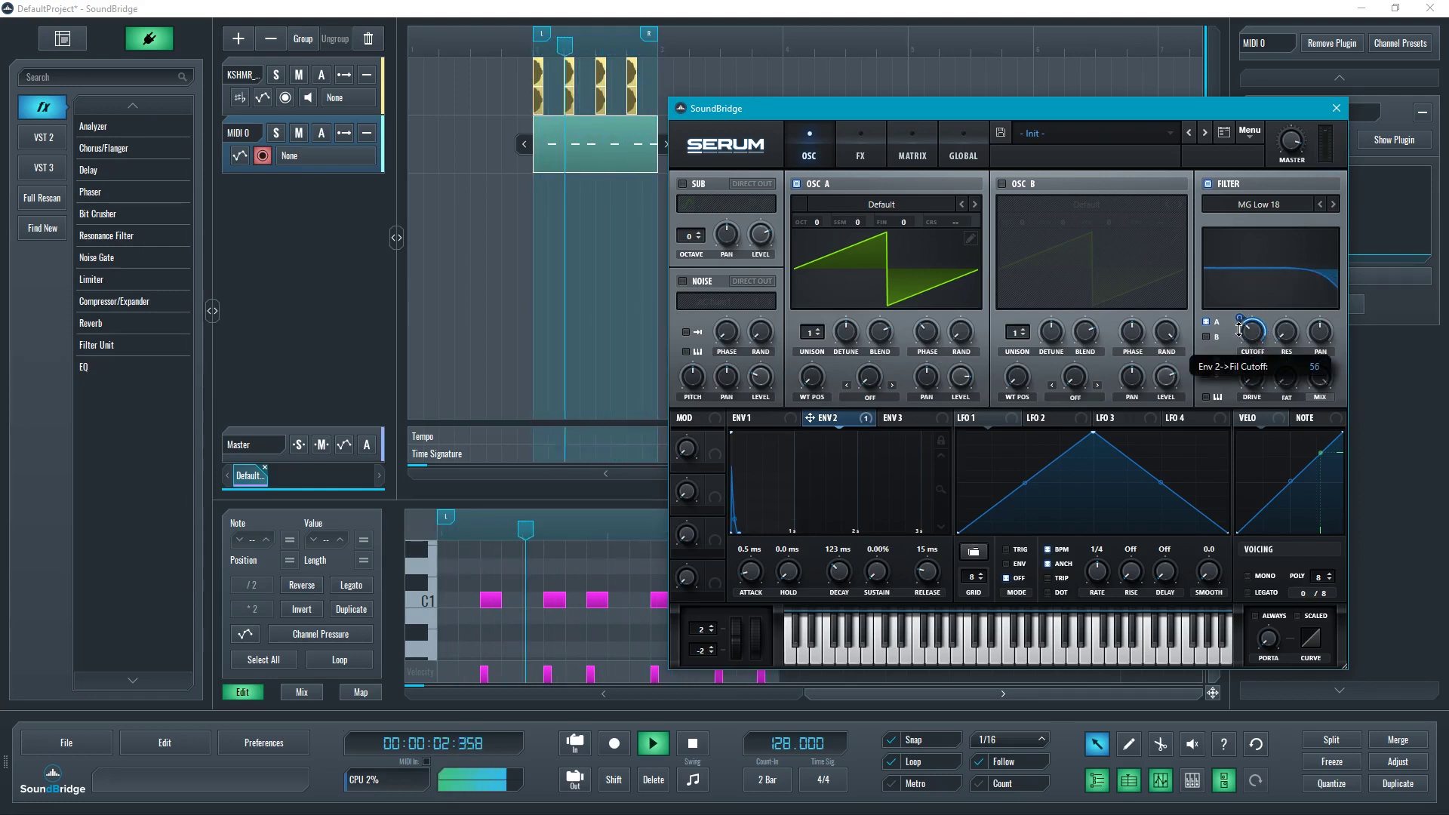
key(space)
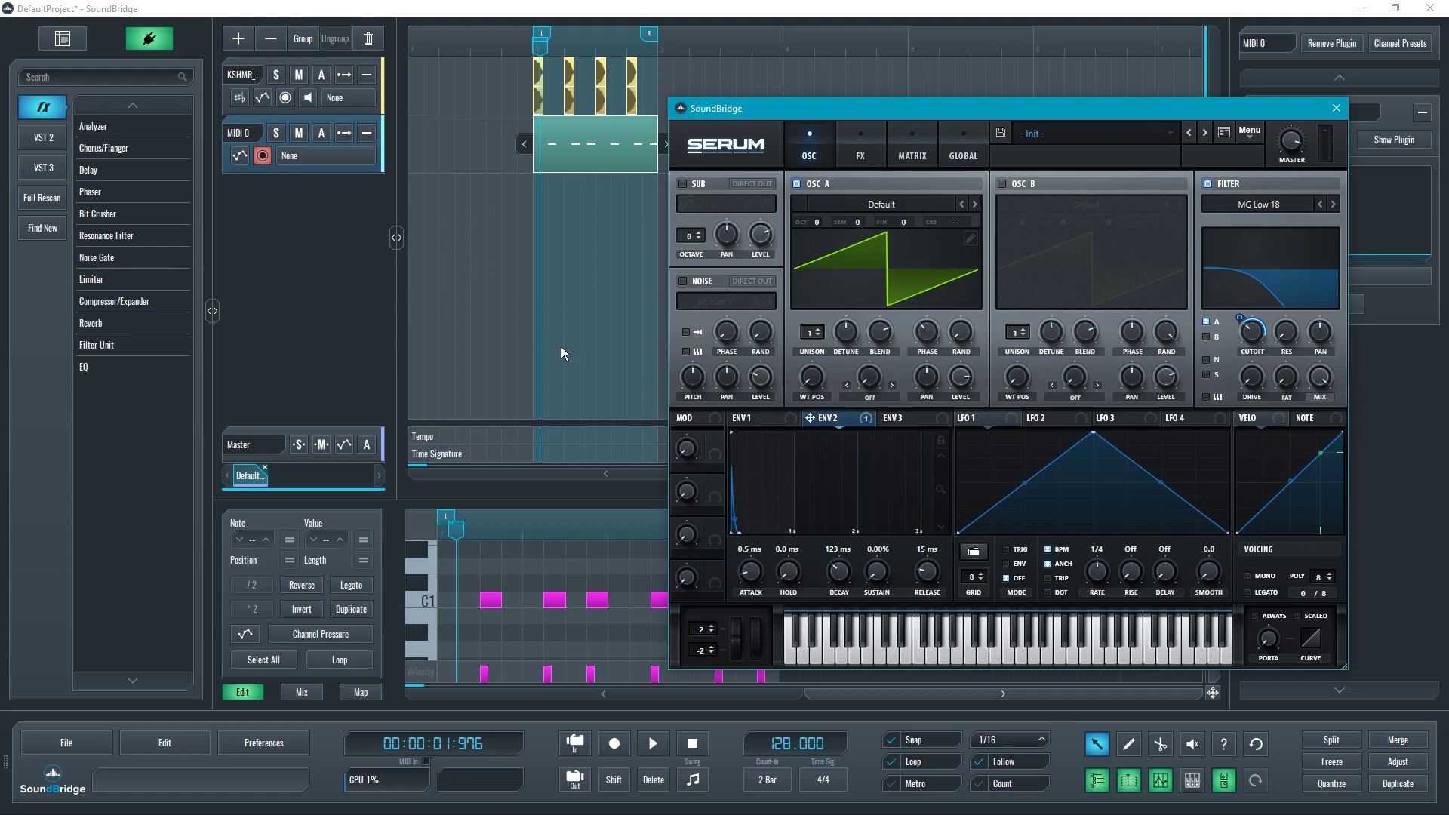
Step: Set the MIDI 0 track's gain to 2.93 dB in the mixer during playback and return to the arrangement
key(space)
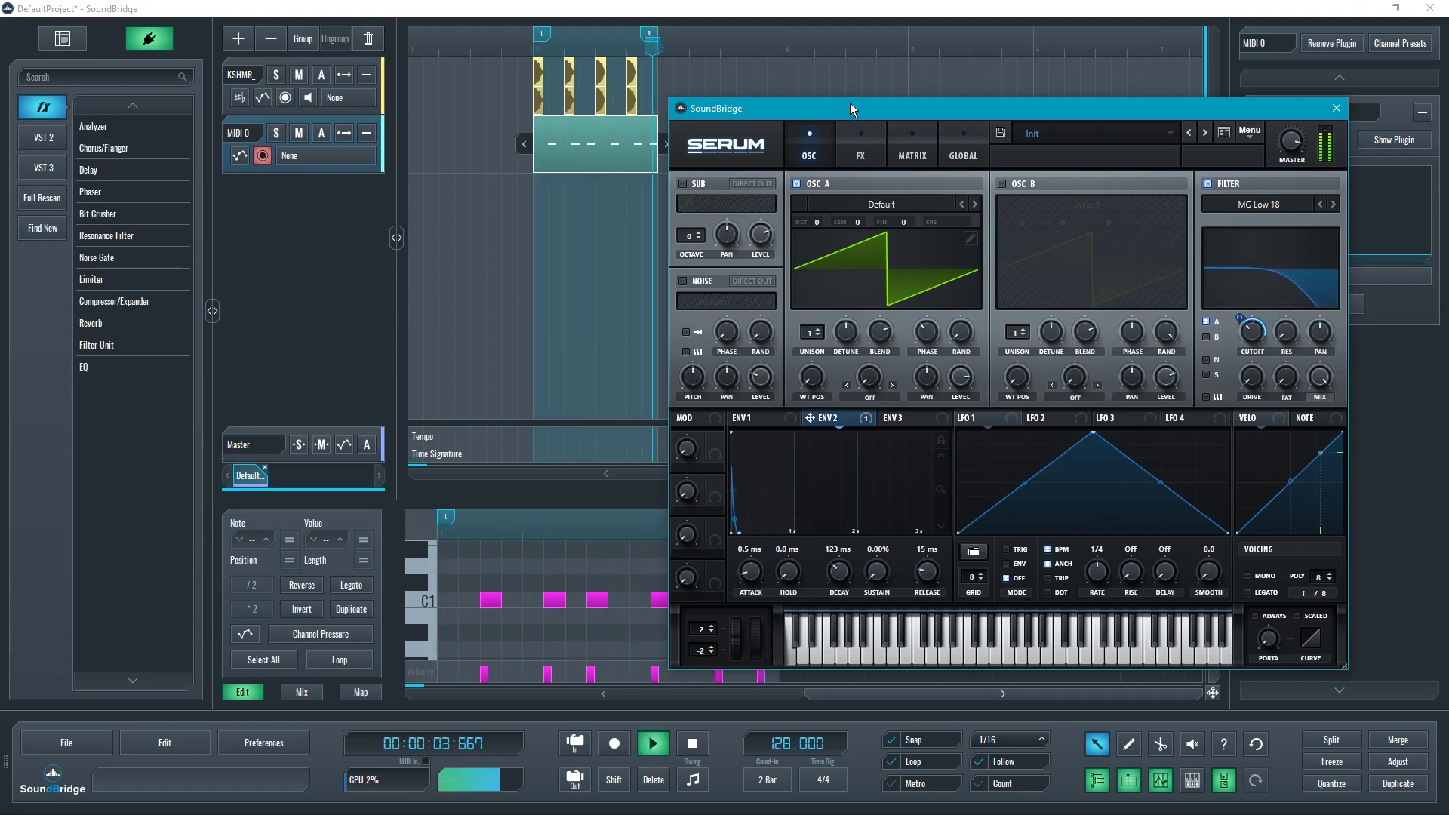
drag(850, 101, 1056, 129)
key(Tab)
drag(397, 276, 403, 259)
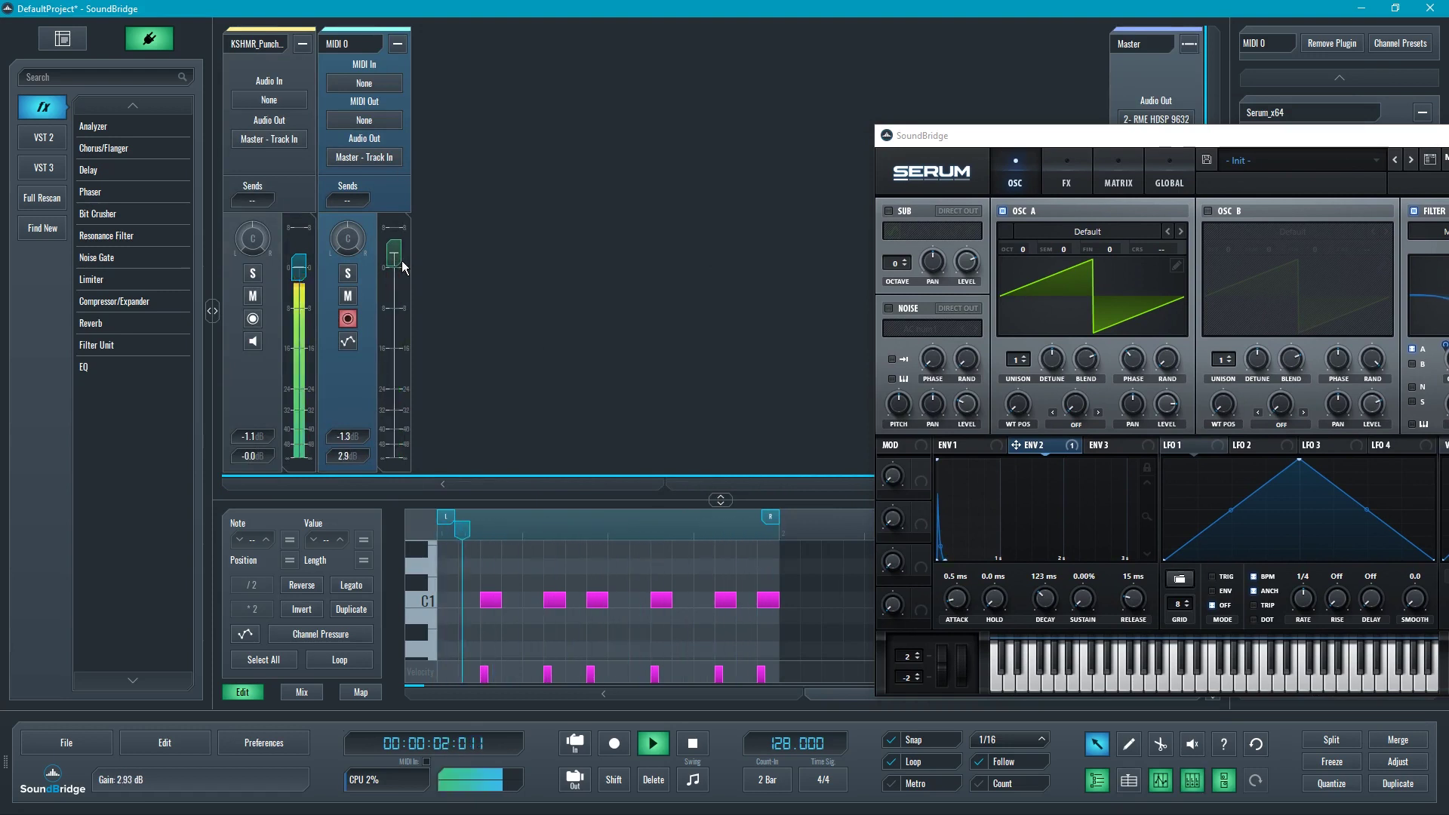
key(F3)
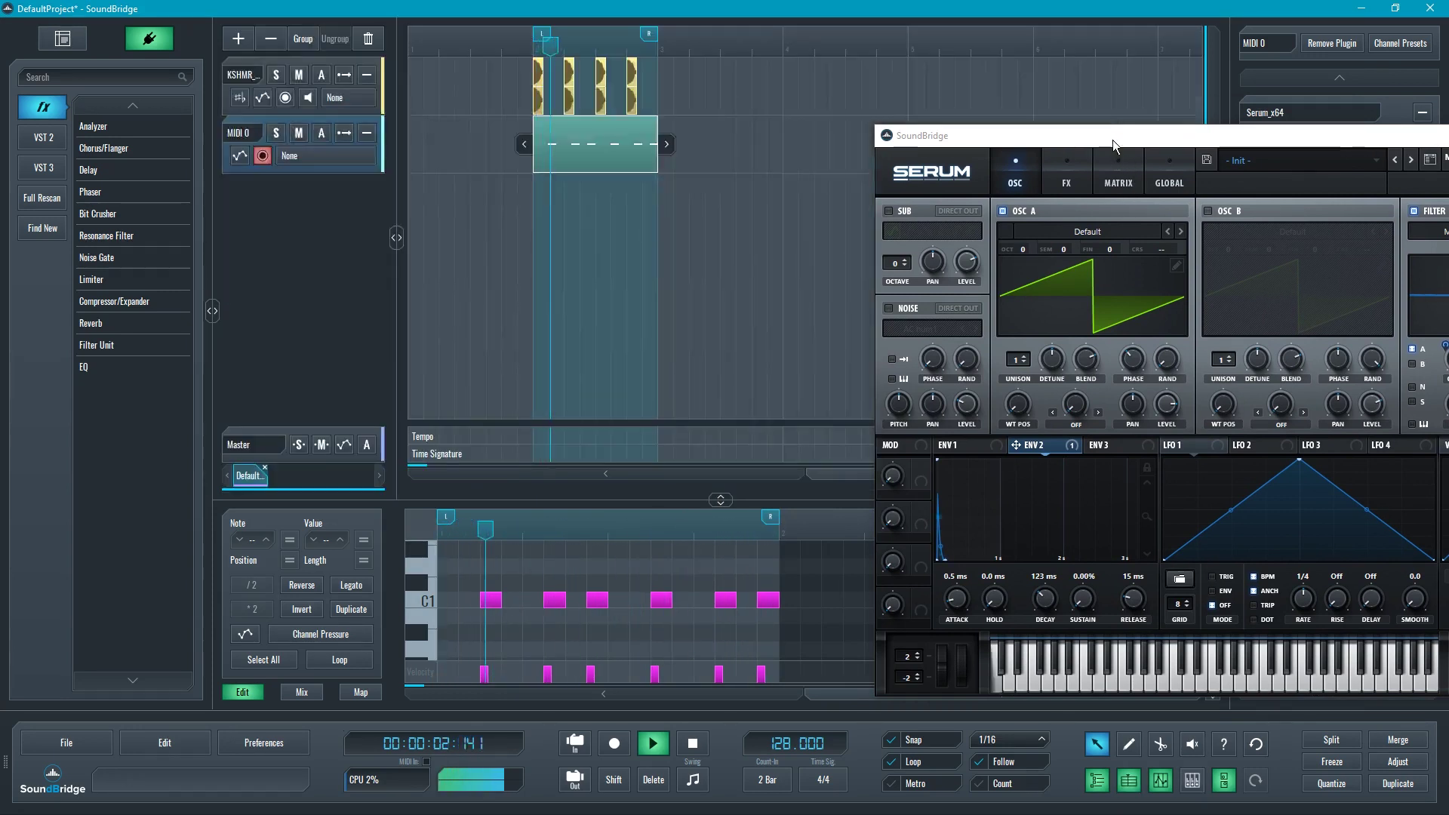
drag(1108, 139, 825, 137)
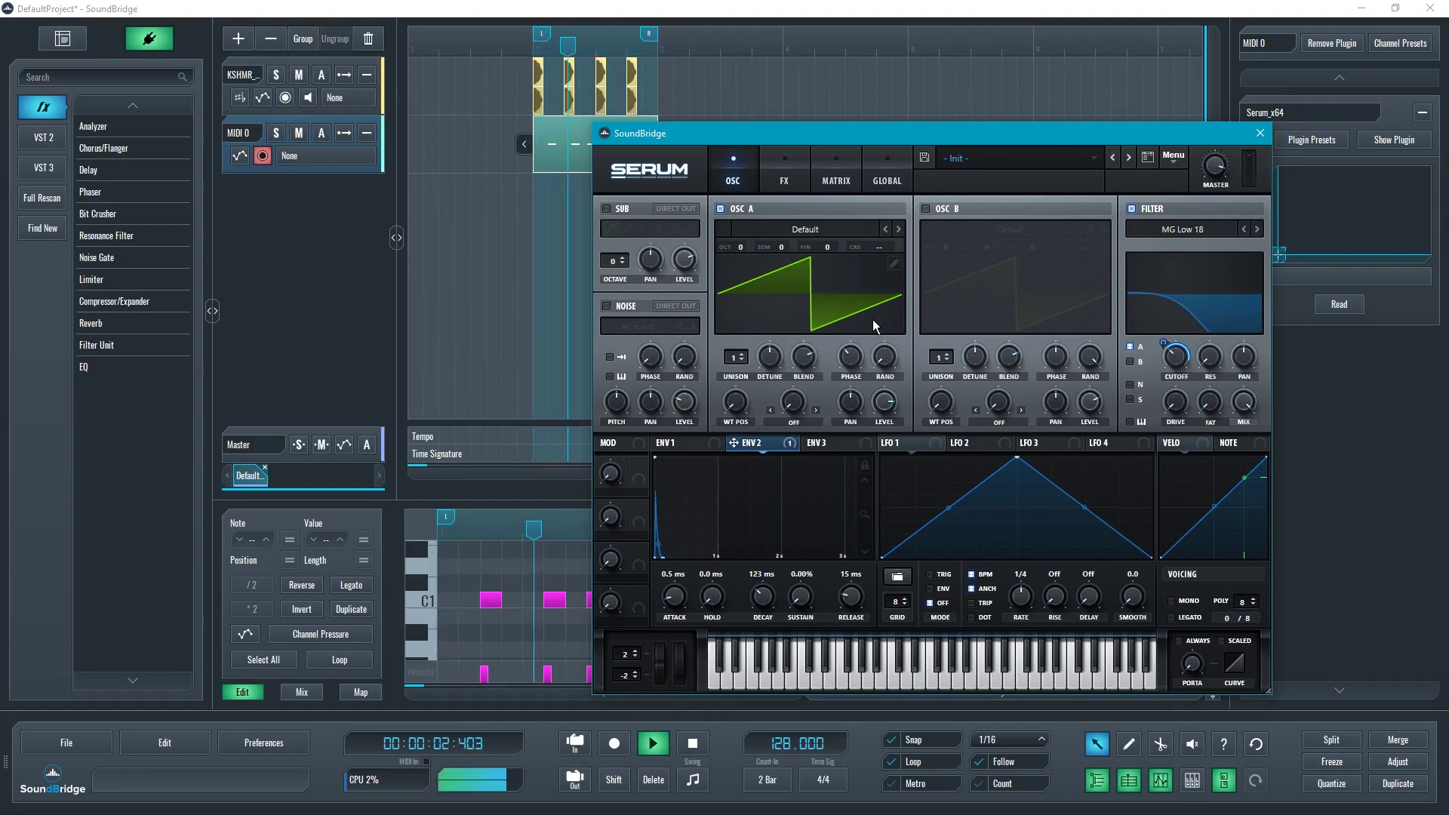
key(space)
Step: Load the Analog wavetable Basic Shapes into oscillator A and set its wavetable position to 2
click(800, 230)
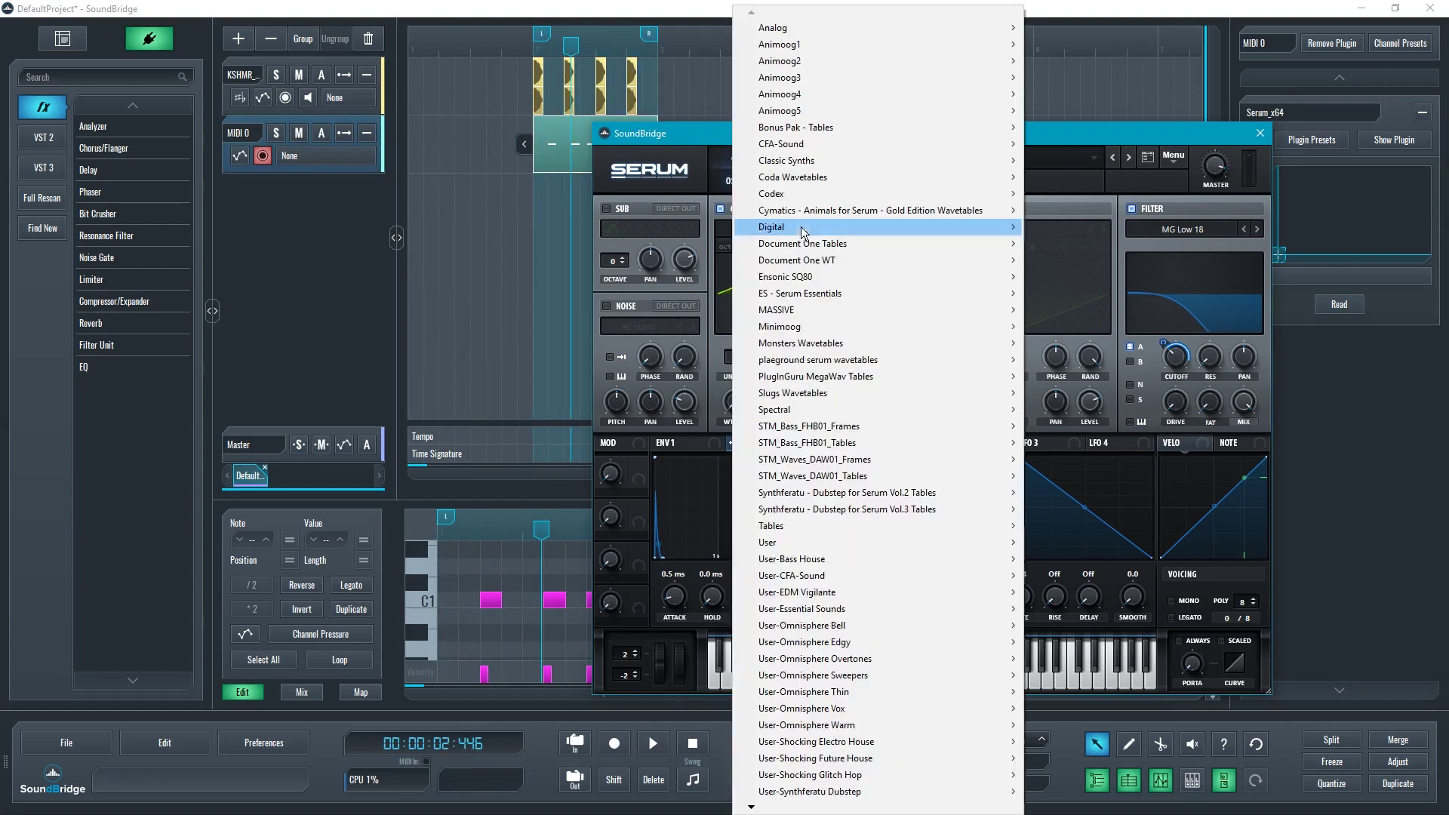
mouse_move(858, 32)
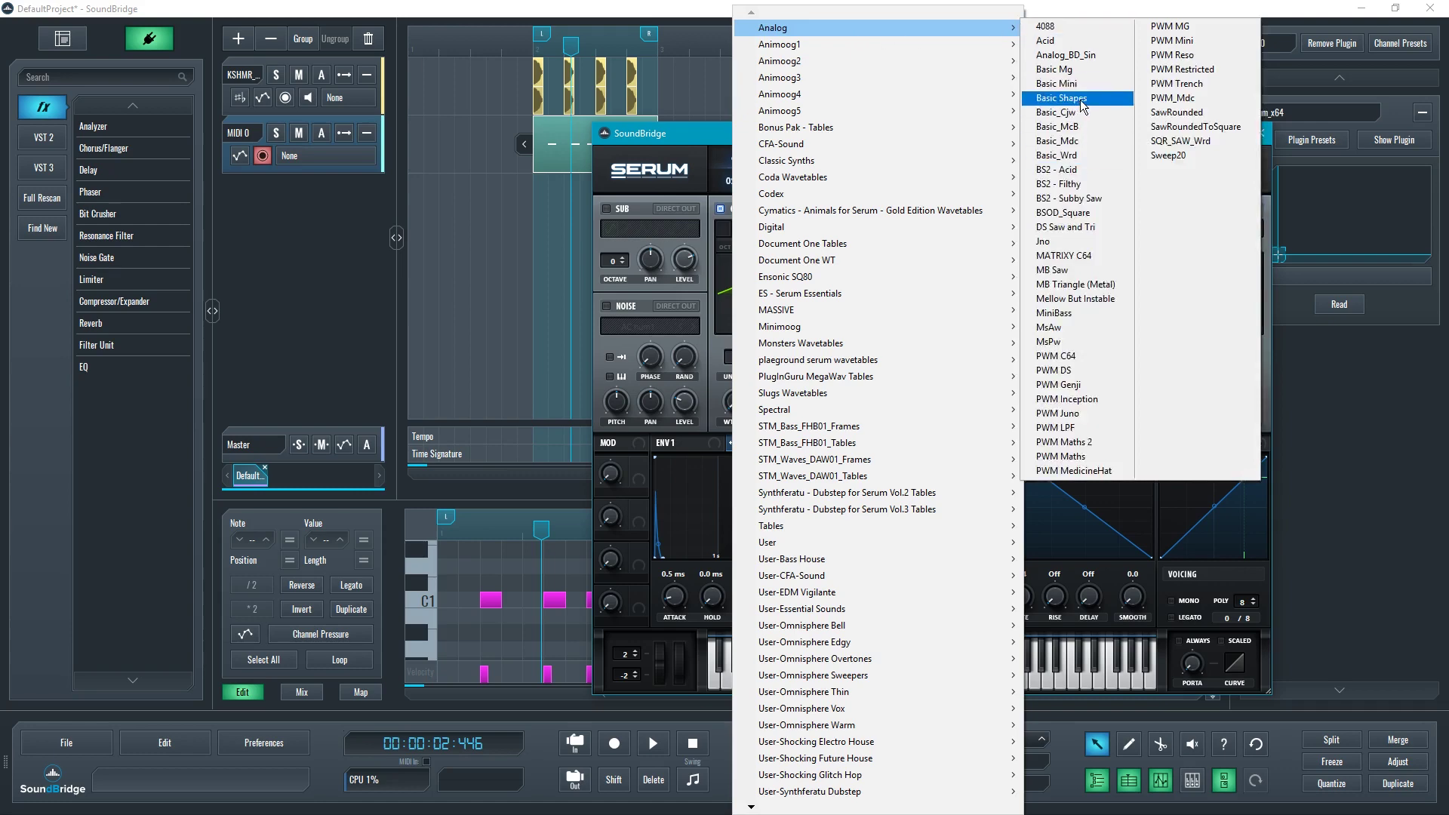
click(1080, 99)
drag(735, 416, 748, 388)
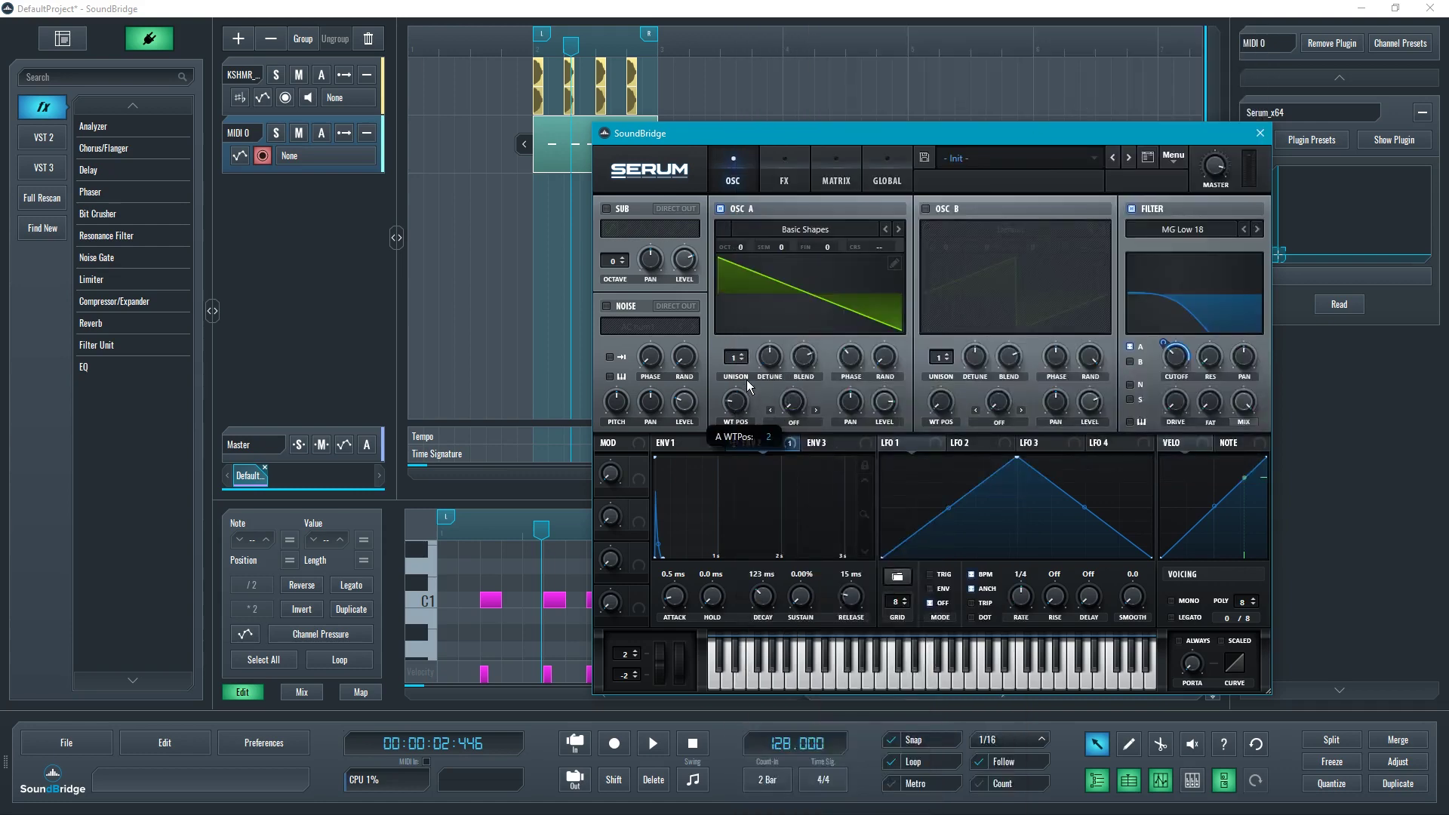
Step: Move oscillator A's wavetable position to the square wave and readjust its start phase while auditioning the loop
drag(854, 360, 859, 282)
key(space)
key(space)
drag(736, 403, 741, 339)
key(space)
drag(855, 366, 854, 463)
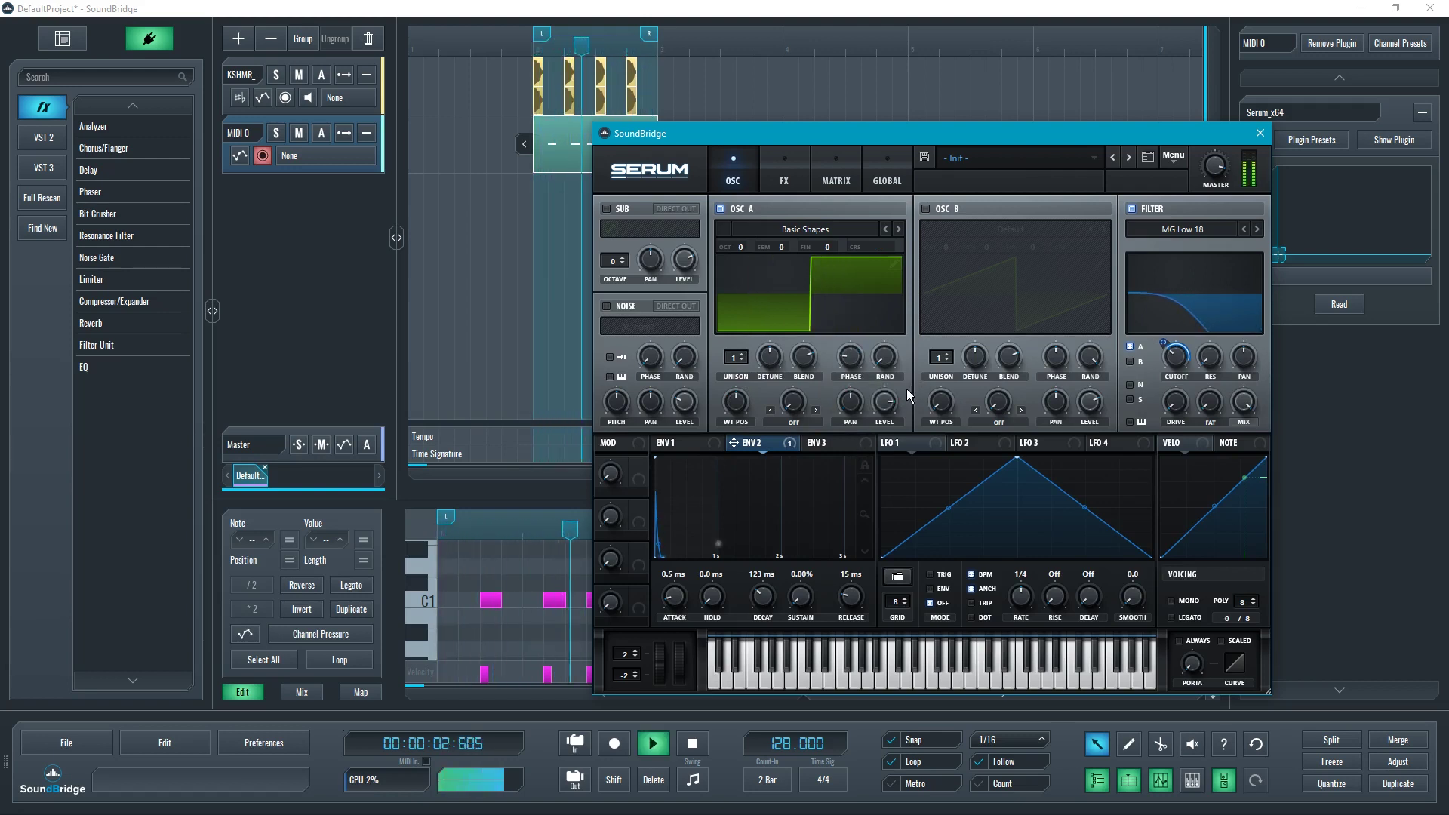
key(space)
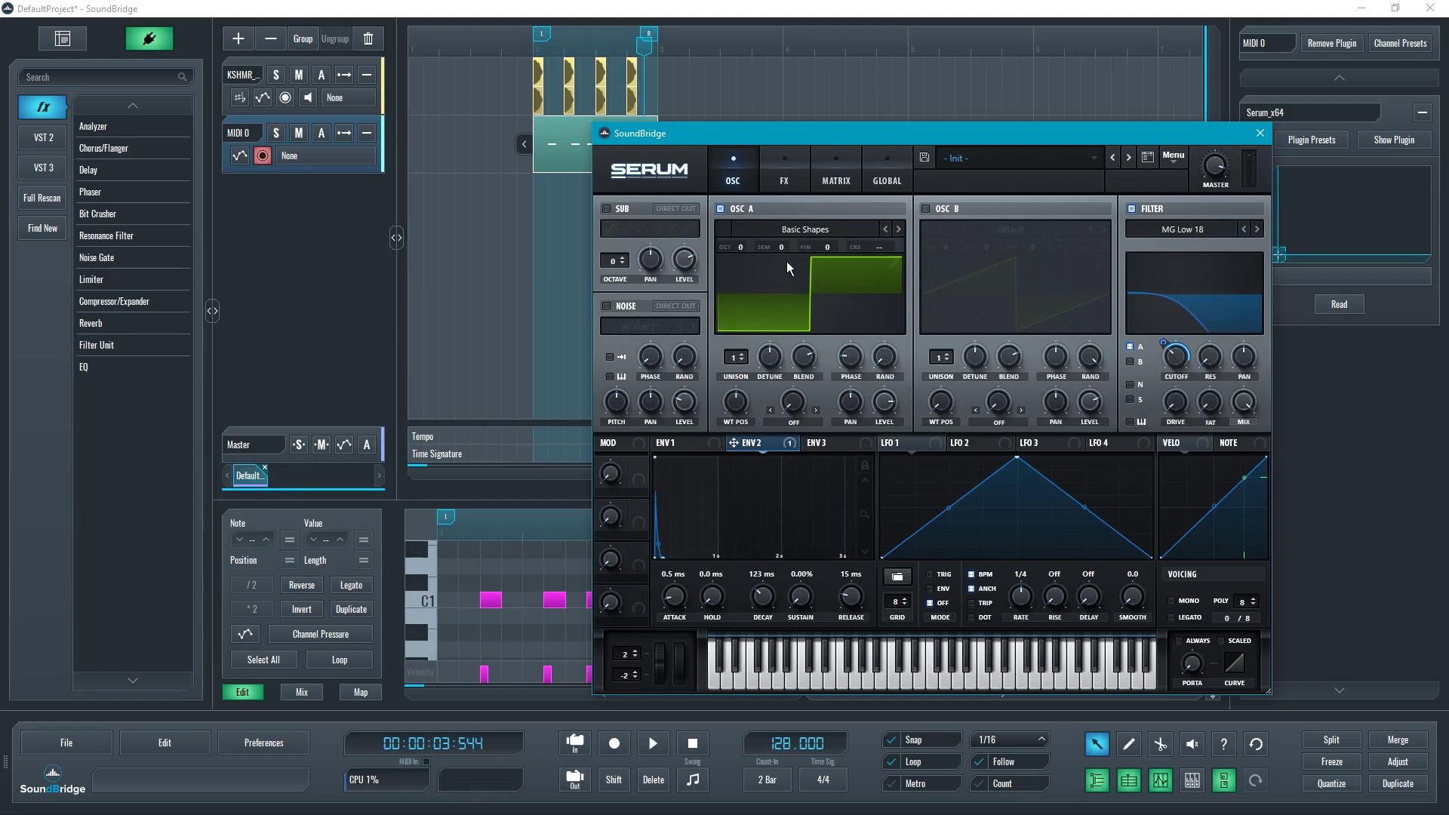
Step: Turn on oscillator B with reduced random phase, raise it to octave +1, and adjust its level during playback
click(926, 208)
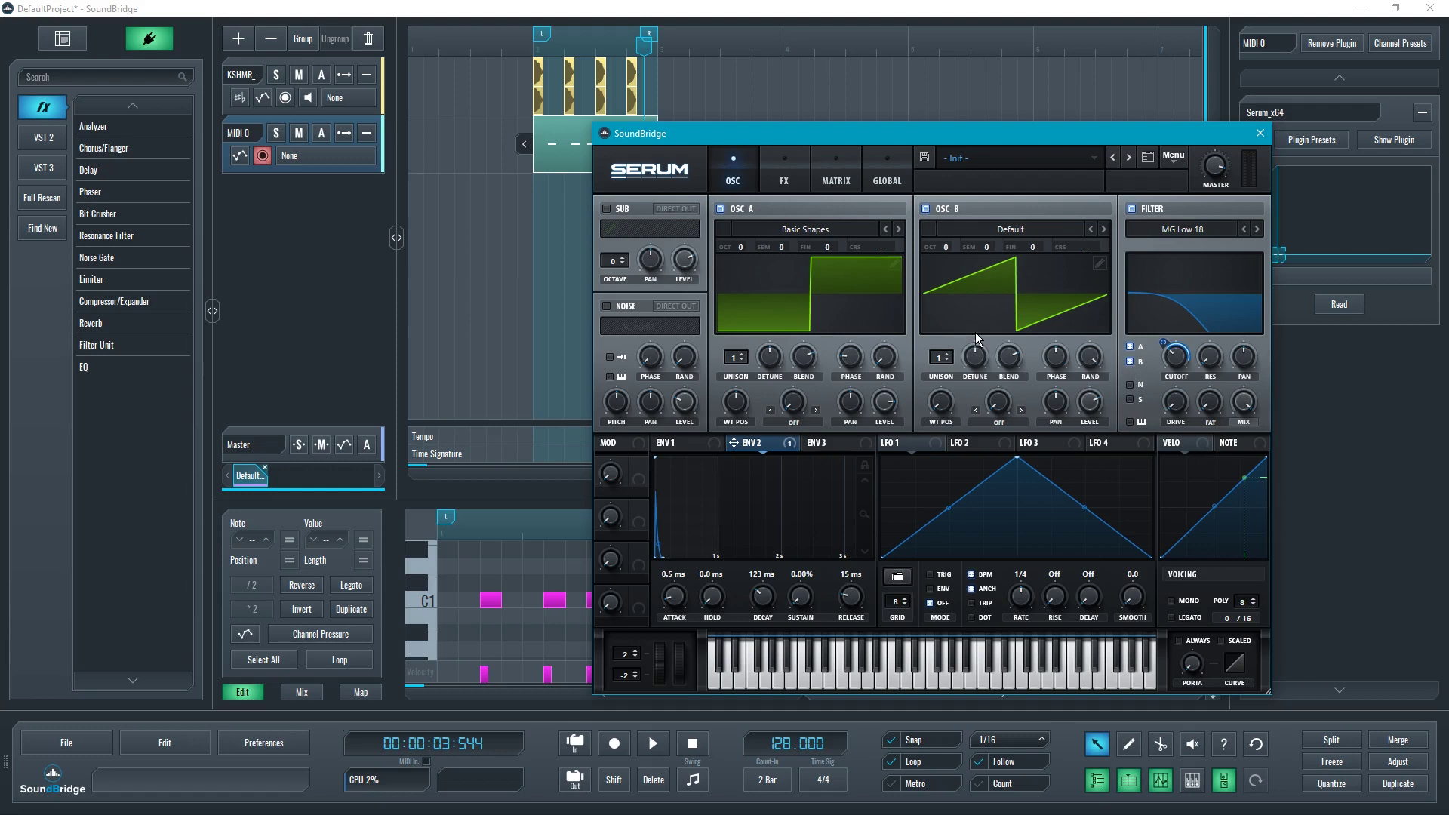
drag(1091, 359, 1061, 686)
drag(1094, 369, 1094, 342)
drag(949, 246, 952, 234)
key(space)
mouse_move(1094, 411)
mouse_down()
mouse_move(1093, 438)
mouse_move(1092, 352)
mouse_move(1055, 408)
mouse_up()
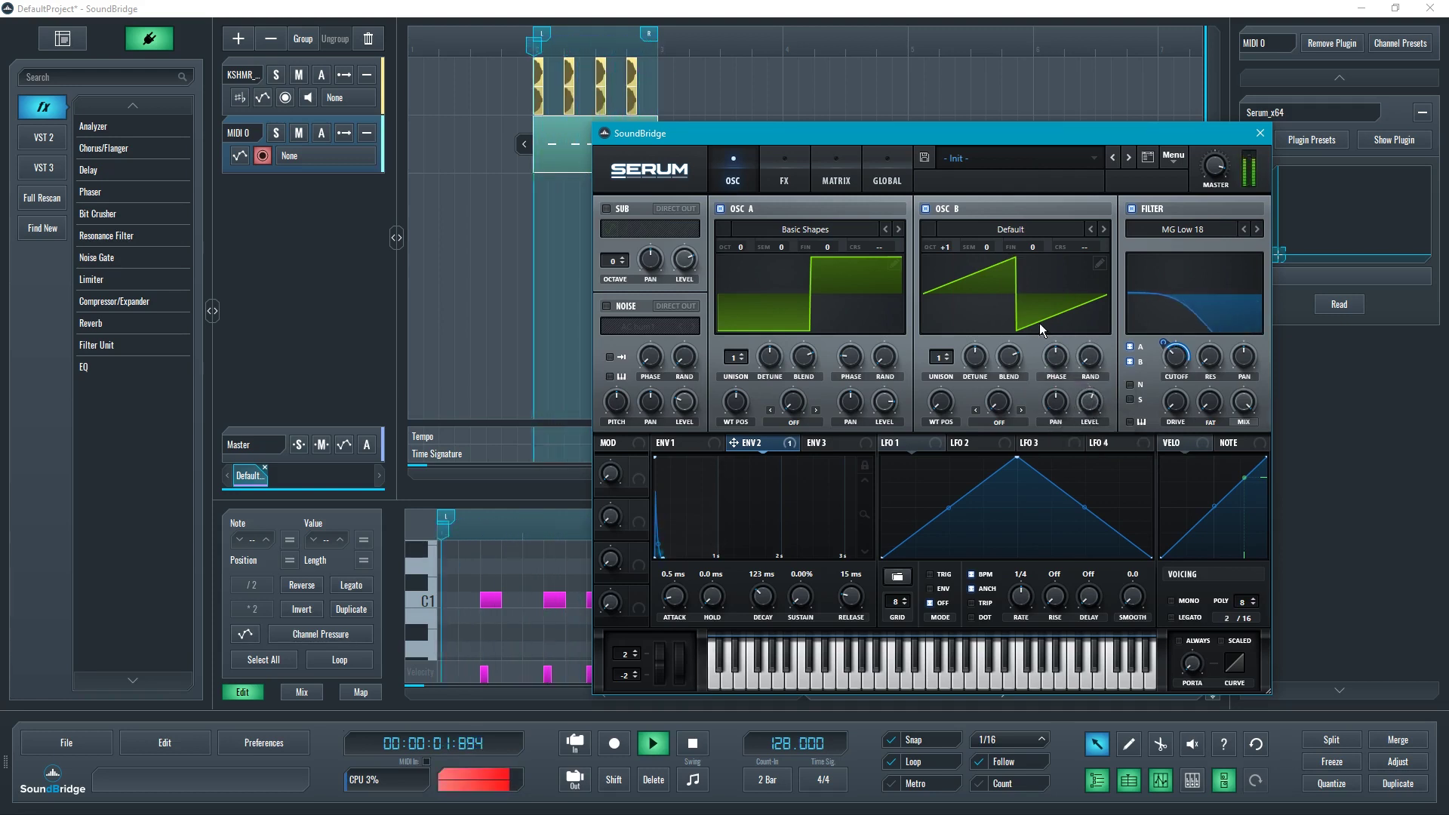
Step: Return oscillator B to octave 0 and compare the loop with the oscillator switched off and on
key(space)
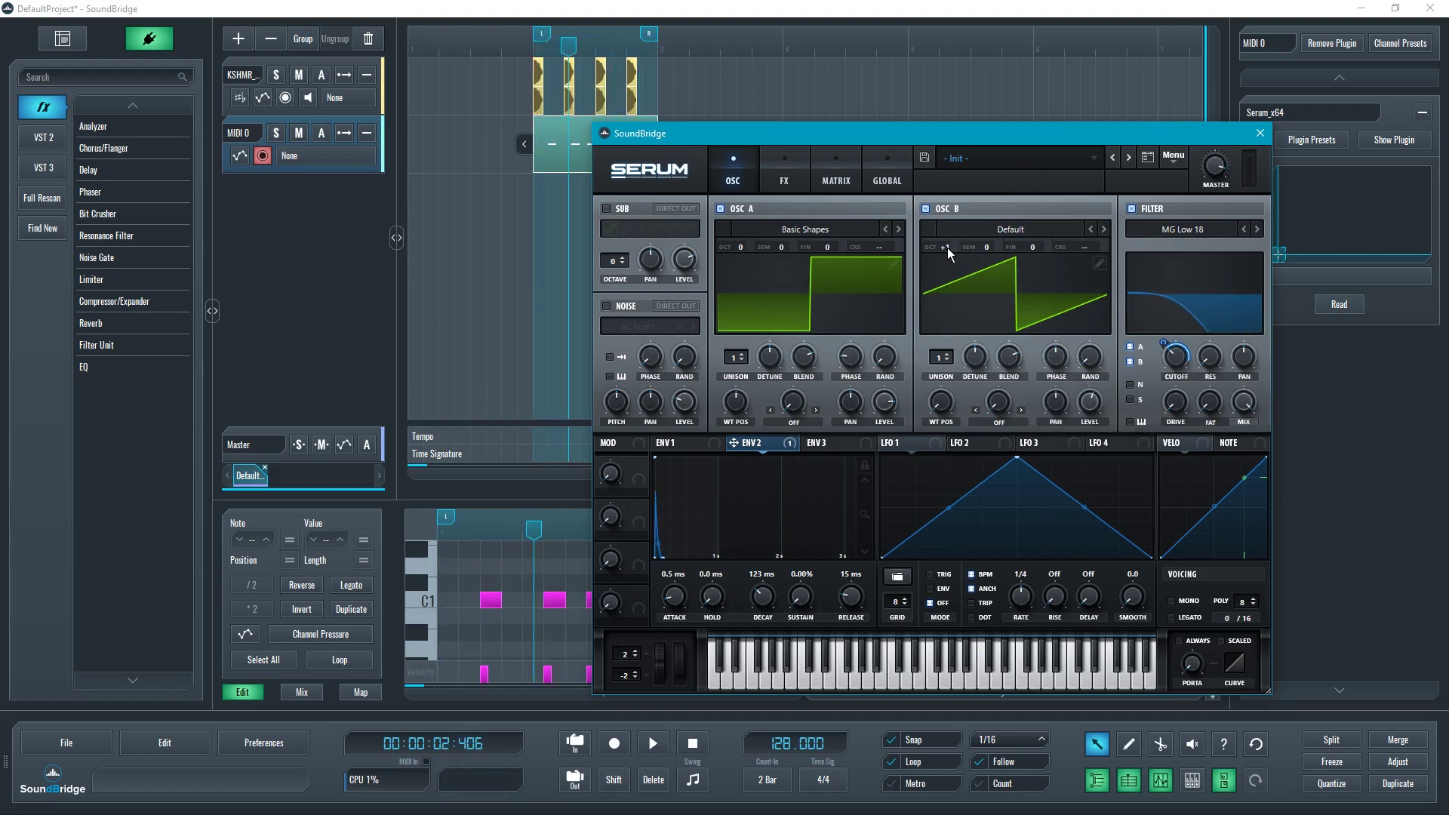
drag(948, 248, 947, 261)
key(space)
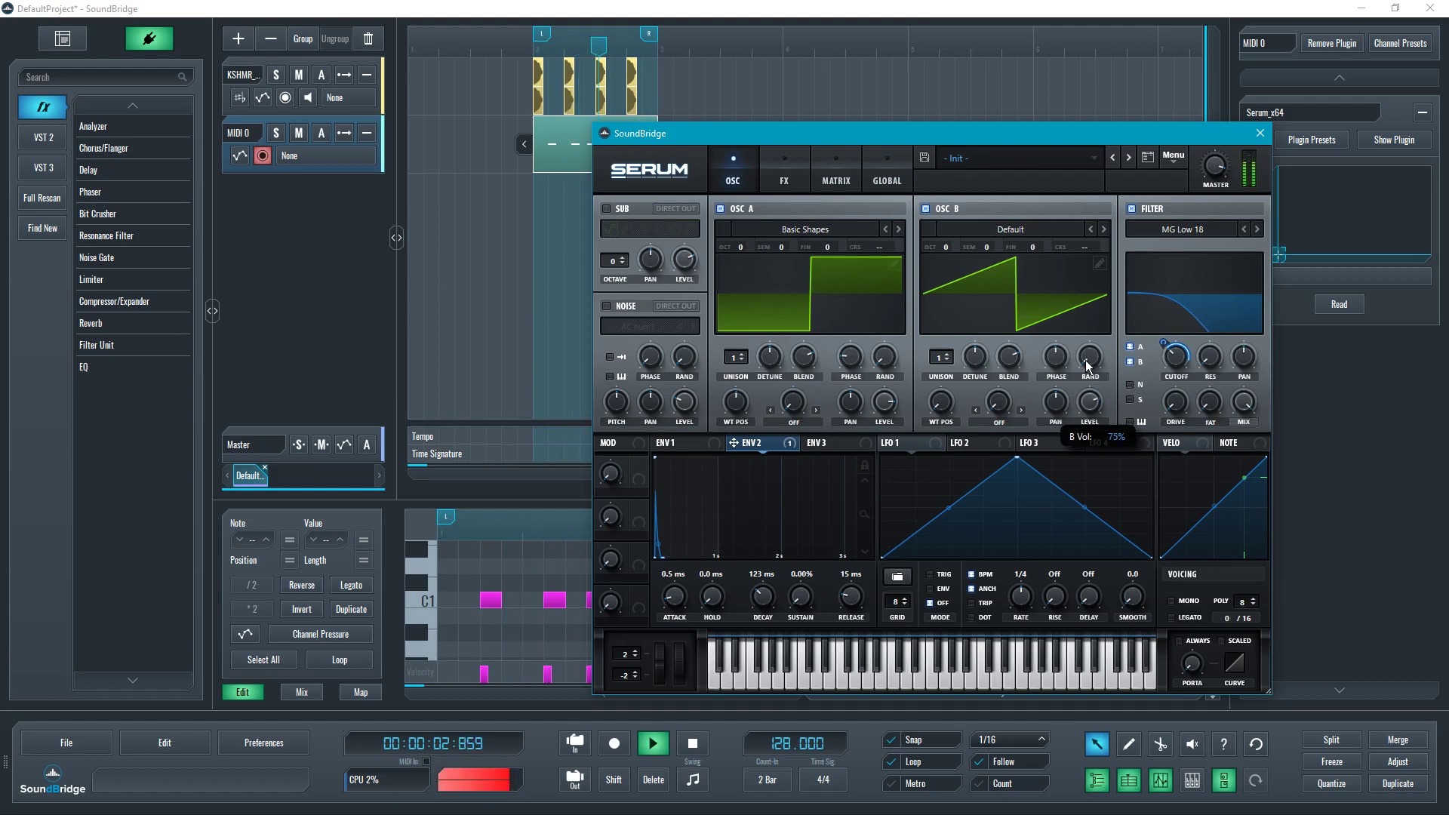
click(927, 208)
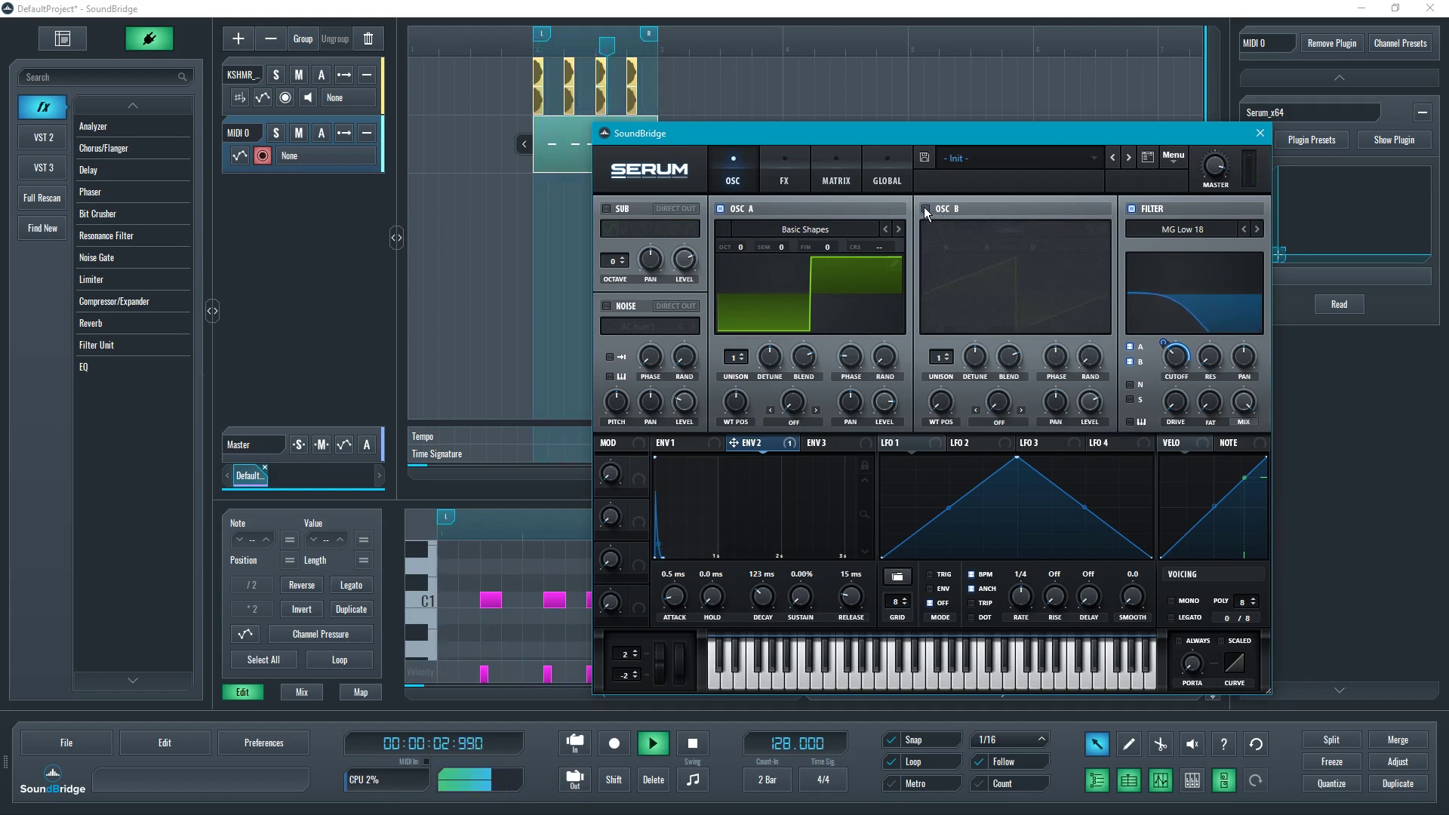
mouse_move(1090, 408)
key(space)
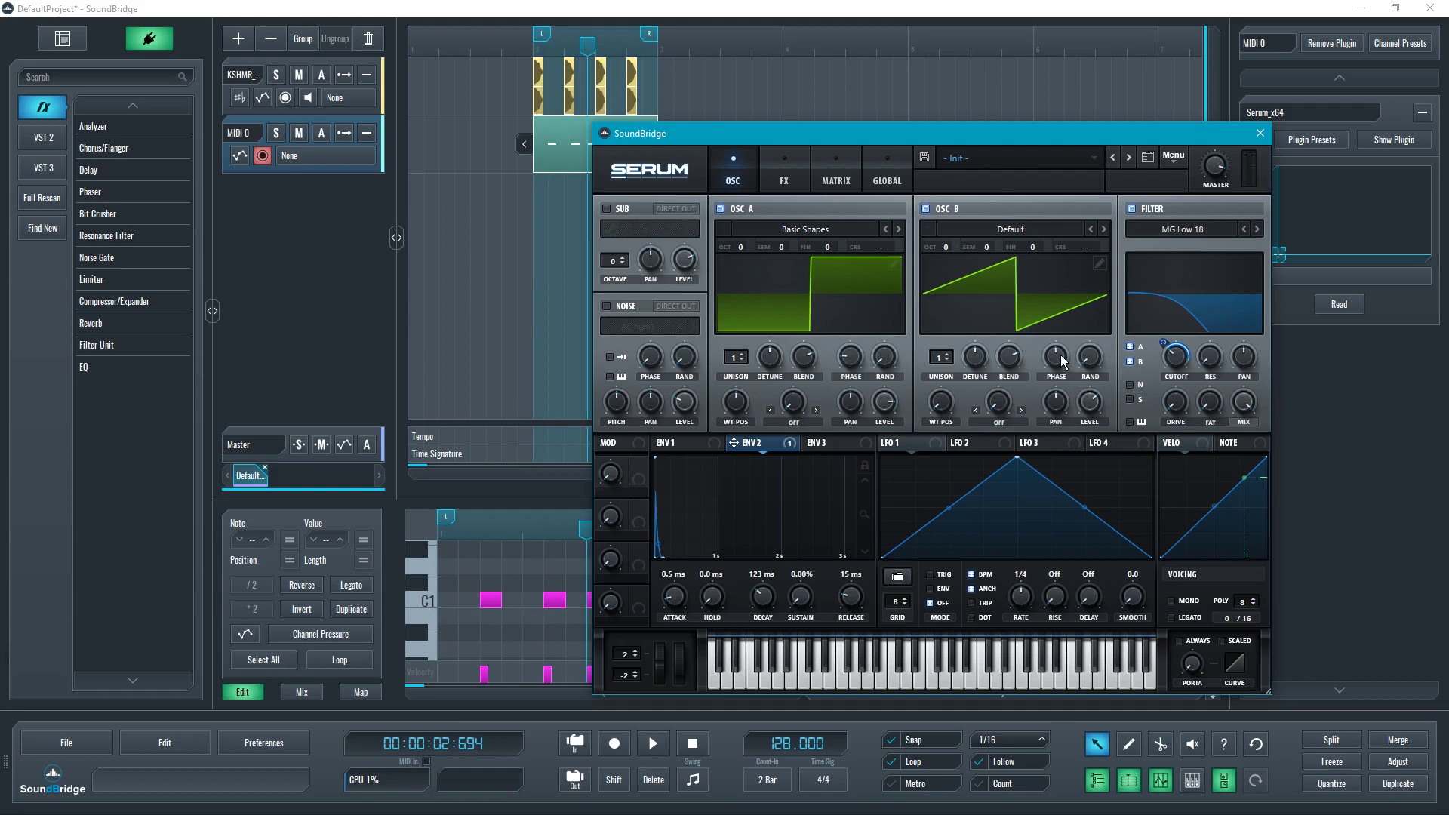
Step: Readjust oscillator B's initial phase while auditioning the loop
mouse_move(1060, 361)
mouse_down()
mouse_move(1055, 409)
mouse_move(1059, 368)
mouse_up()
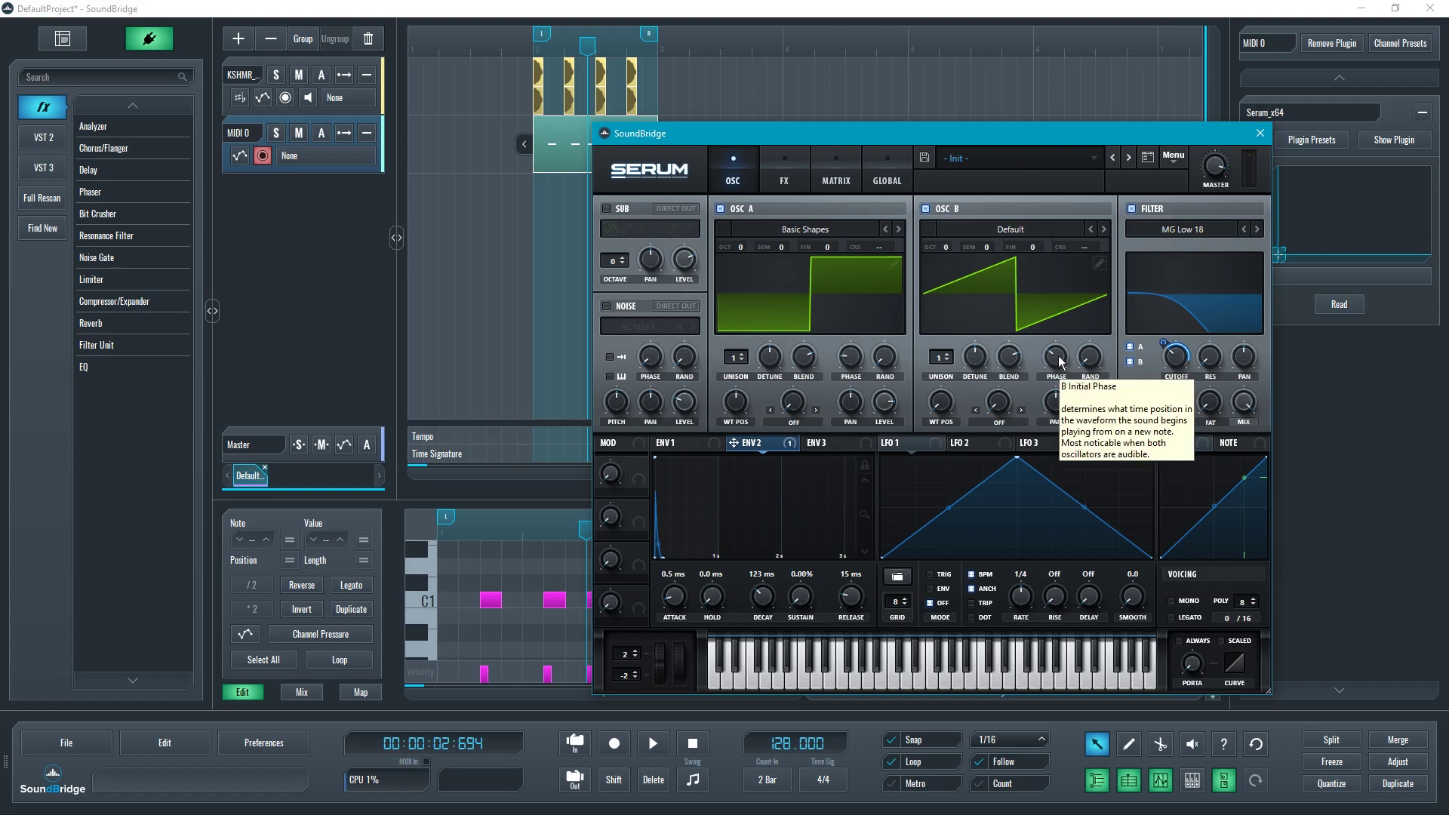
key(space)
mouse_move(1059, 364)
mouse_down()
mouse_move(1065, 324)
mouse_move(1058, 382)
mouse_up()
key(space)
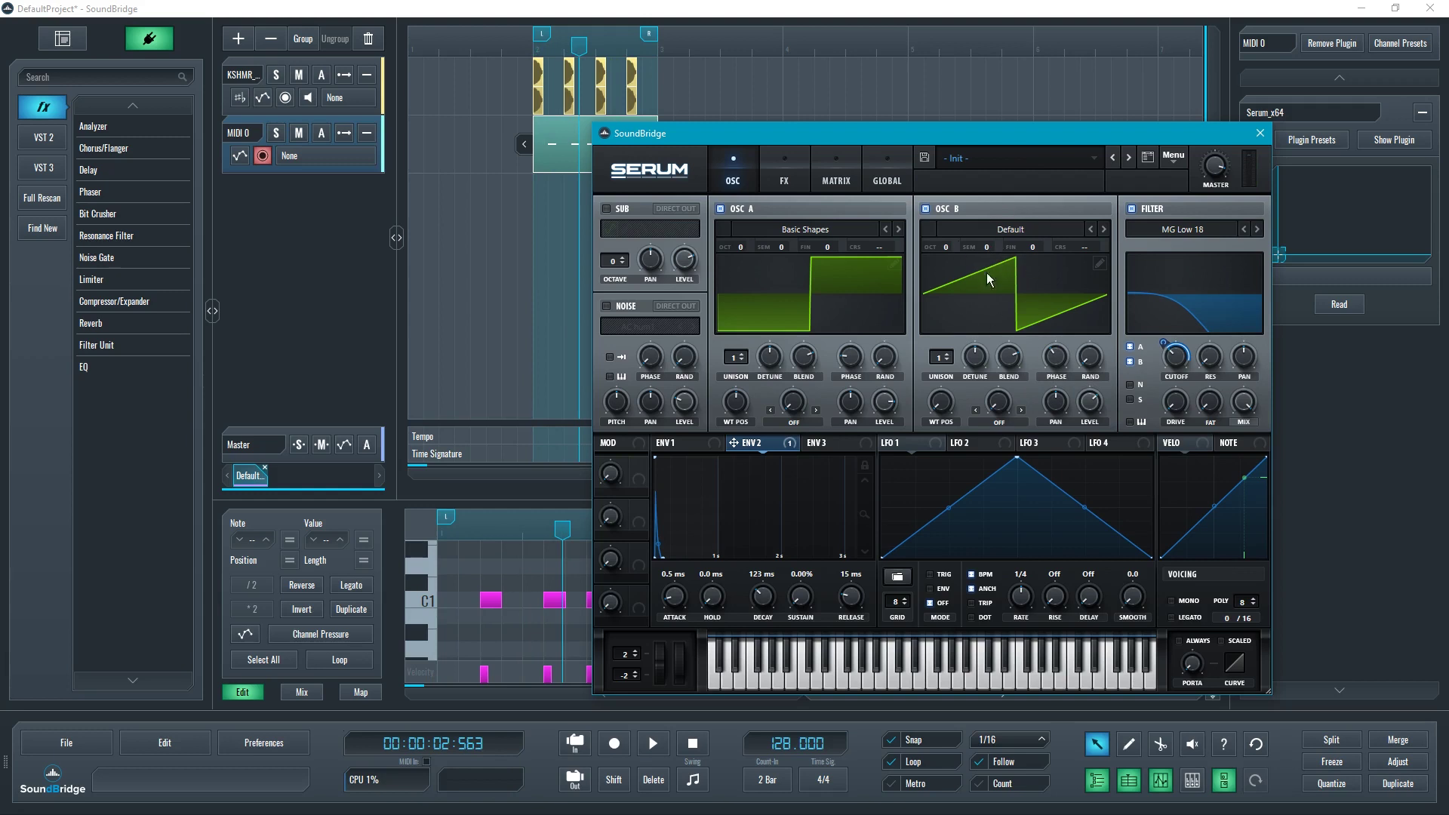
Step: Transpose oscillator B to octave +2 and semitone +7, balancing its level and start phase during playback
drag(989, 244, 994, 195)
key(space)
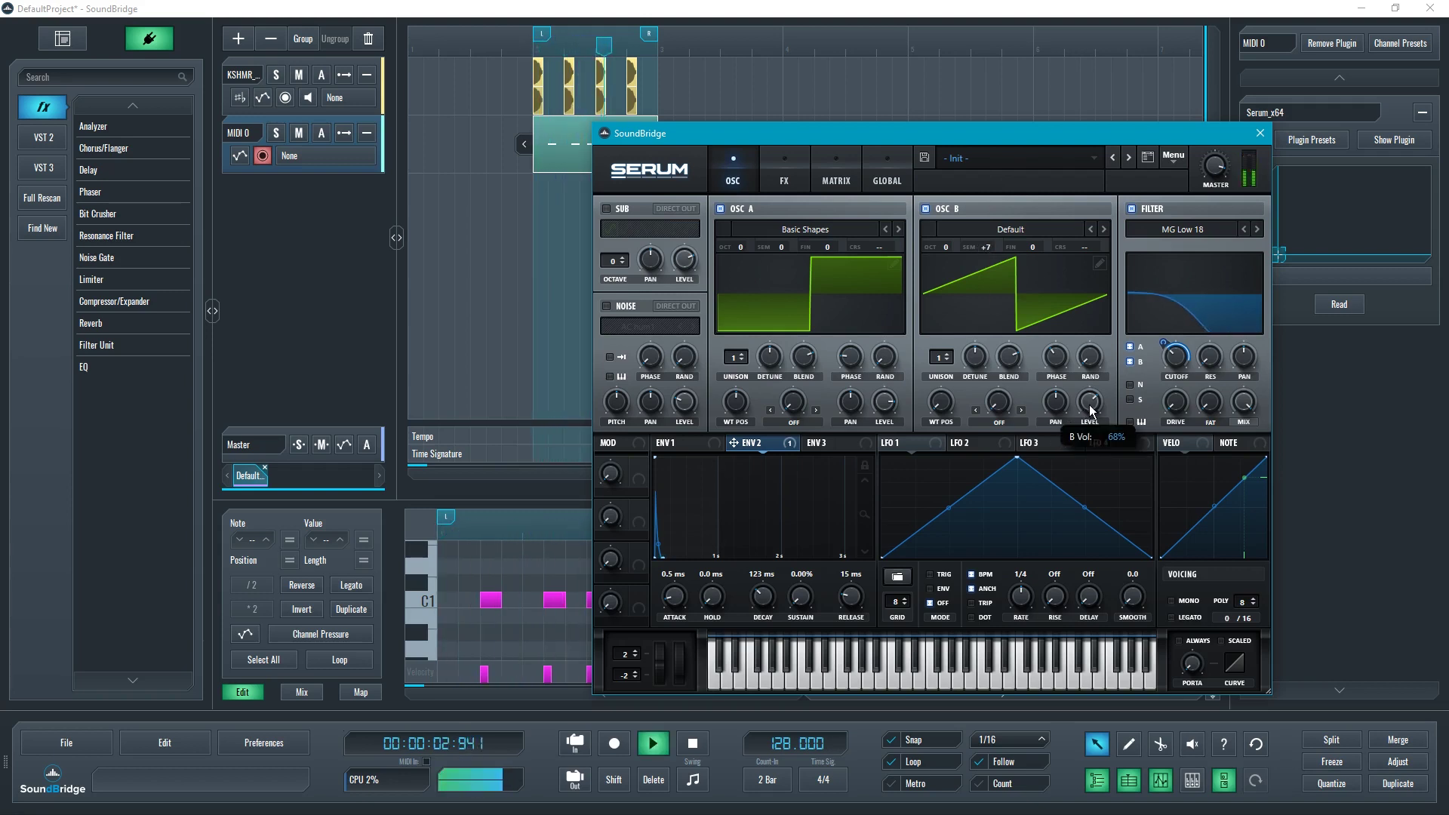
drag(1084, 453, 1085, 395)
drag(945, 246, 953, 234)
mouse_move(1088, 402)
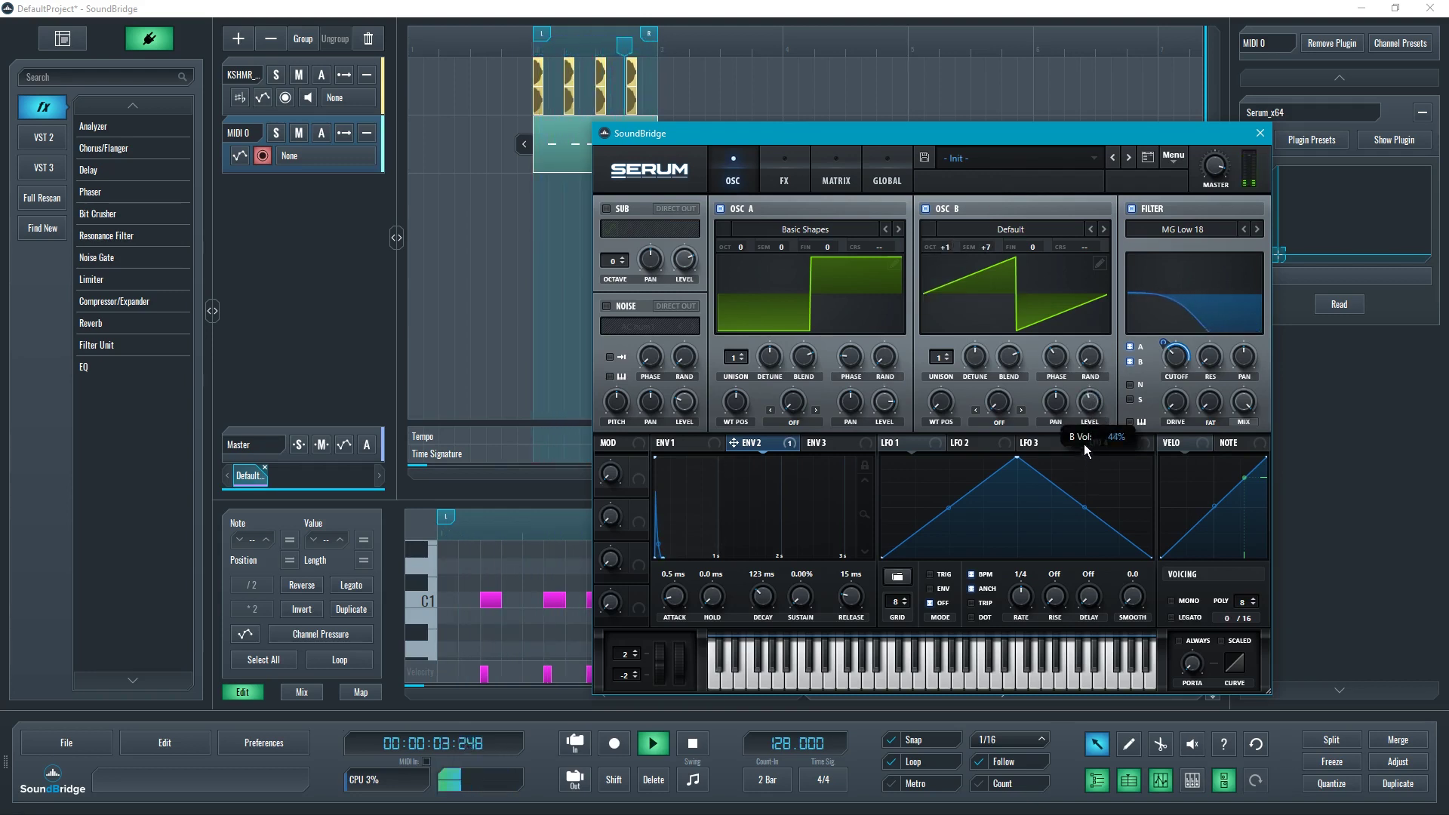
drag(945, 247, 947, 237)
mouse_move(1090, 402)
mouse_down()
mouse_move(1079, 442)
mouse_move(1082, 415)
mouse_up()
mouse_move(1056, 360)
mouse_down()
mouse_move(1057, 399)
mouse_move(1057, 336)
mouse_up()
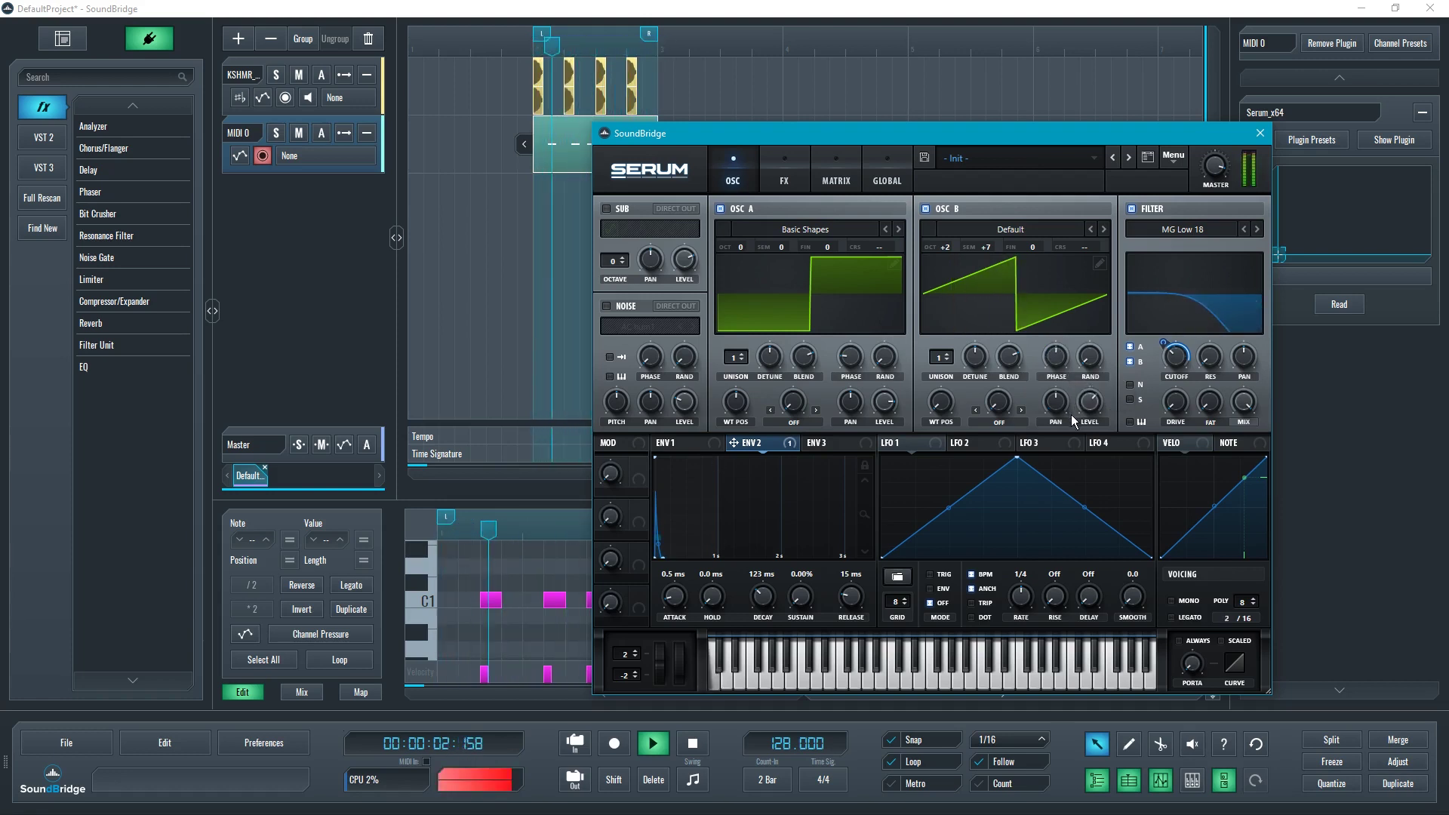
drag(1179, 356, 1179, 358)
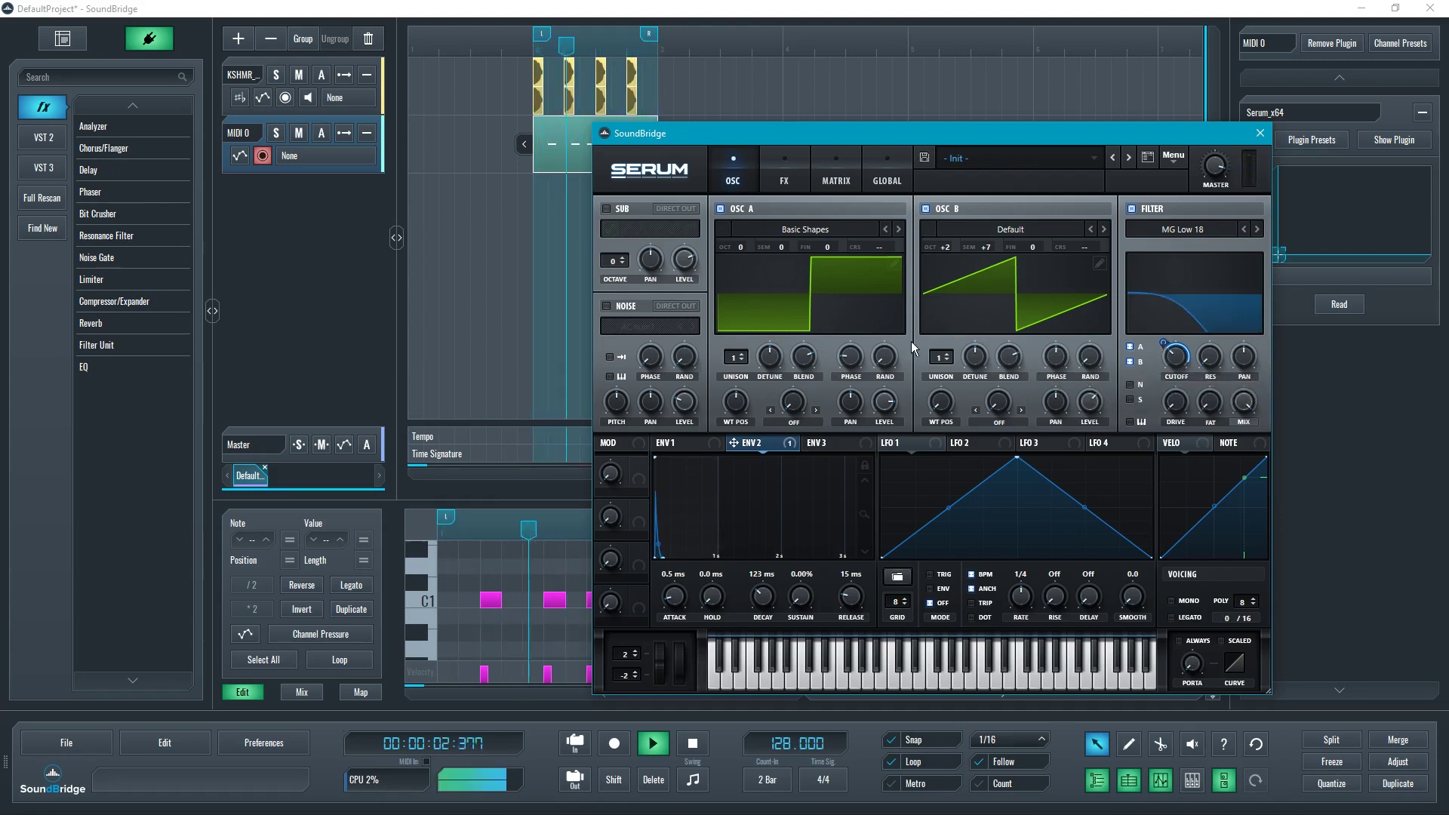
Step: Audition oscillator A's sawtooth position, return it to the square wave at position 4, and readjust its start phase
mouse_move(744, 417)
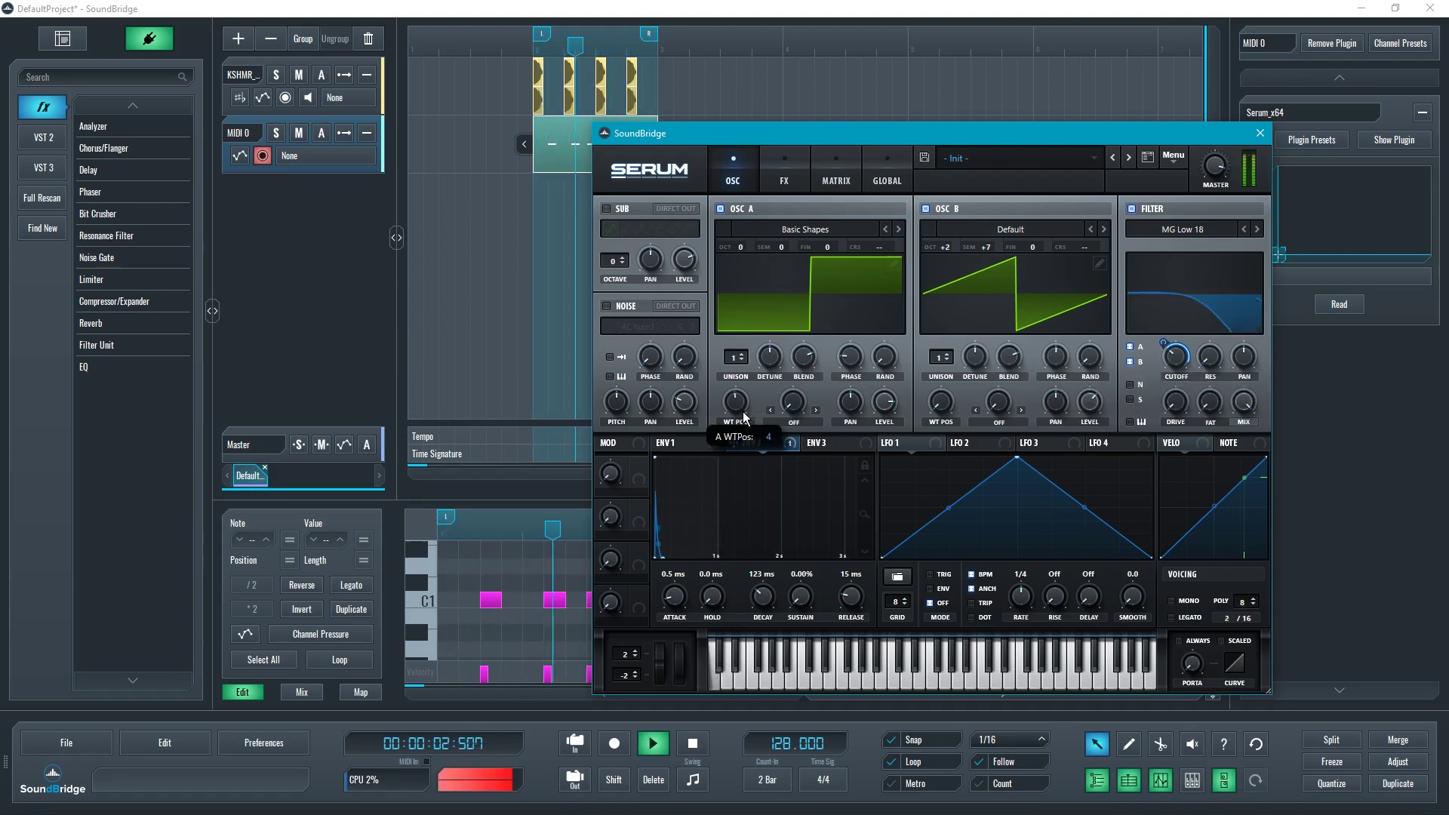
drag(744, 418, 744, 423)
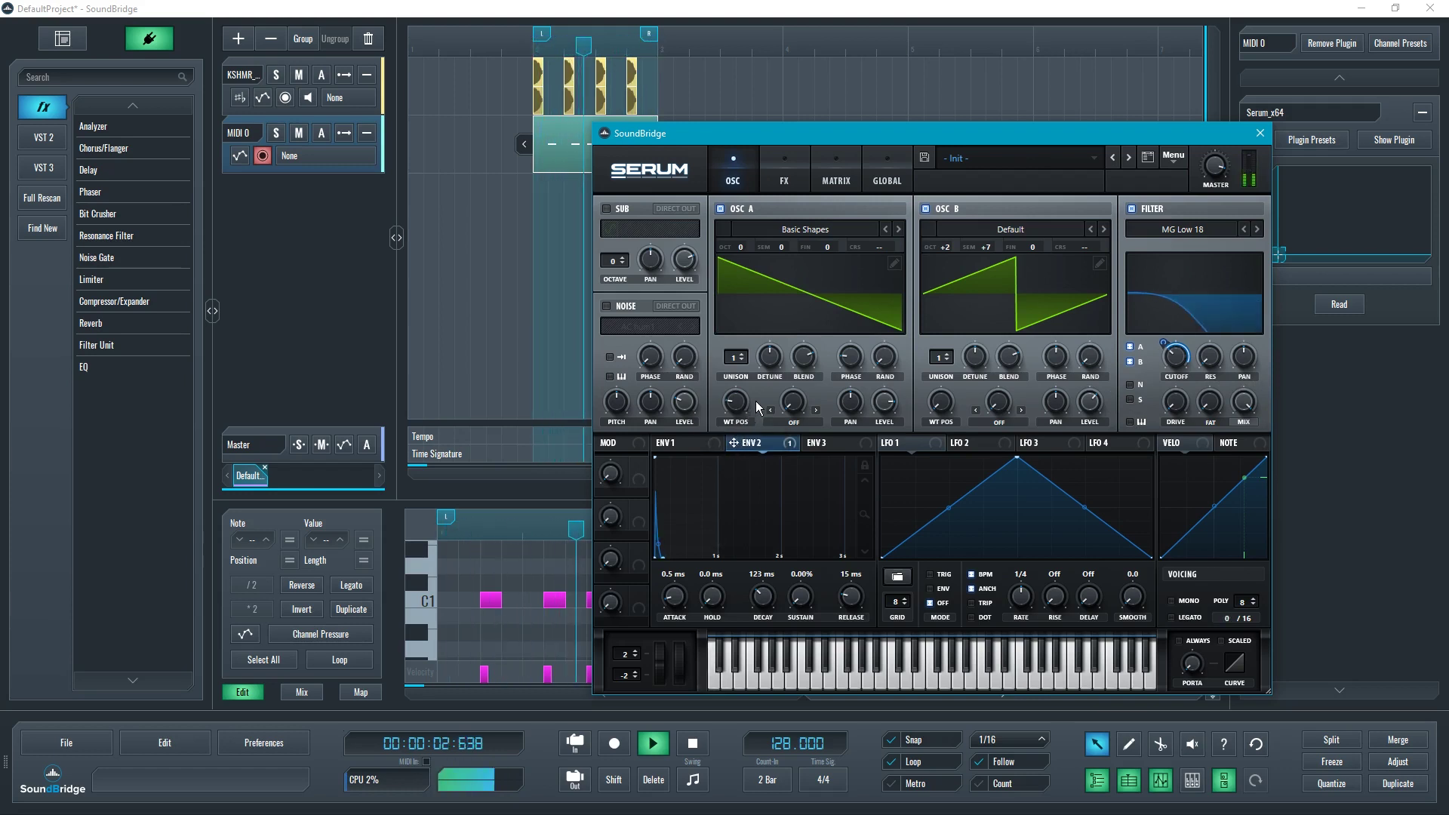
drag(759, 408, 764, 413)
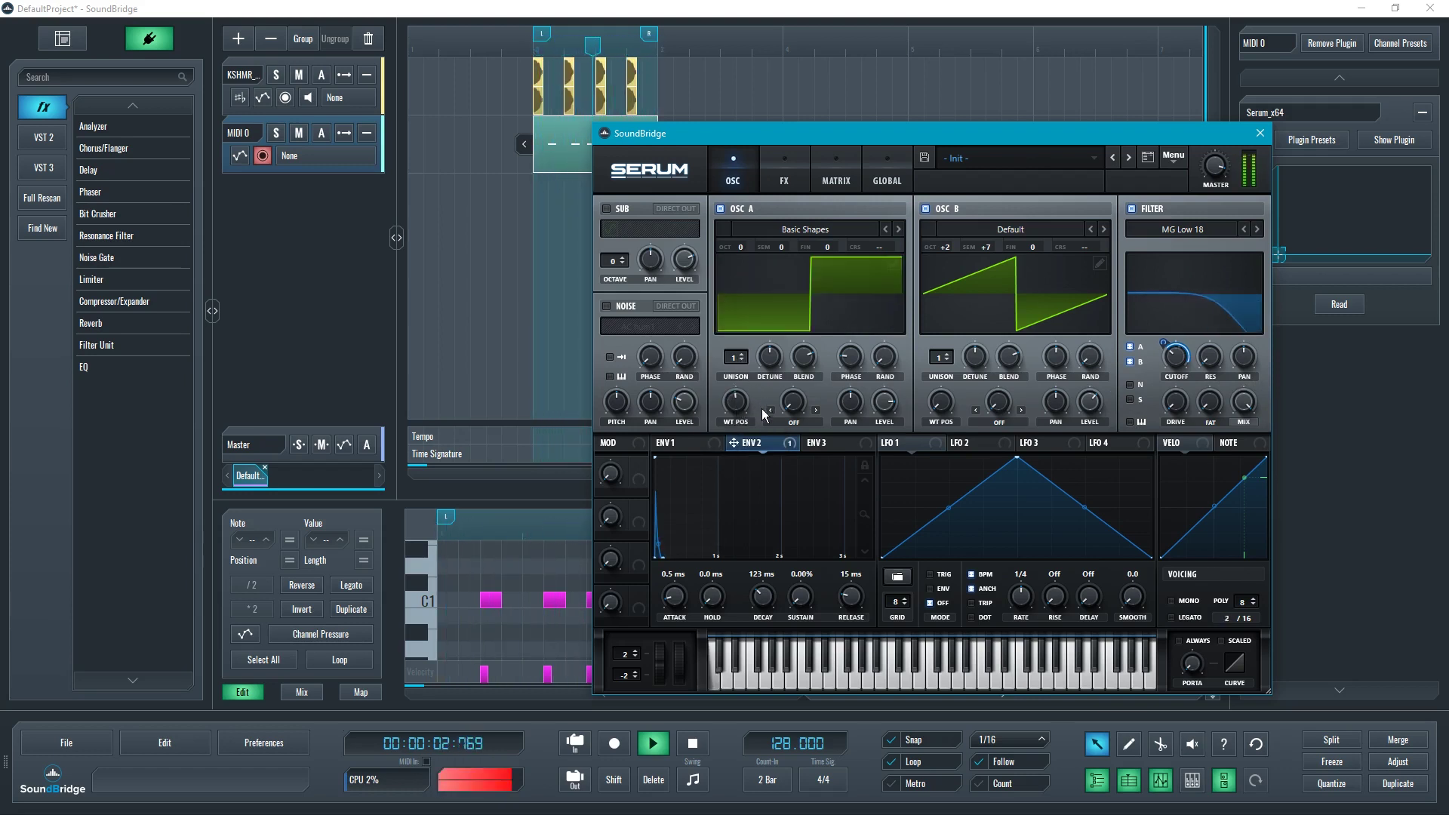
key(space)
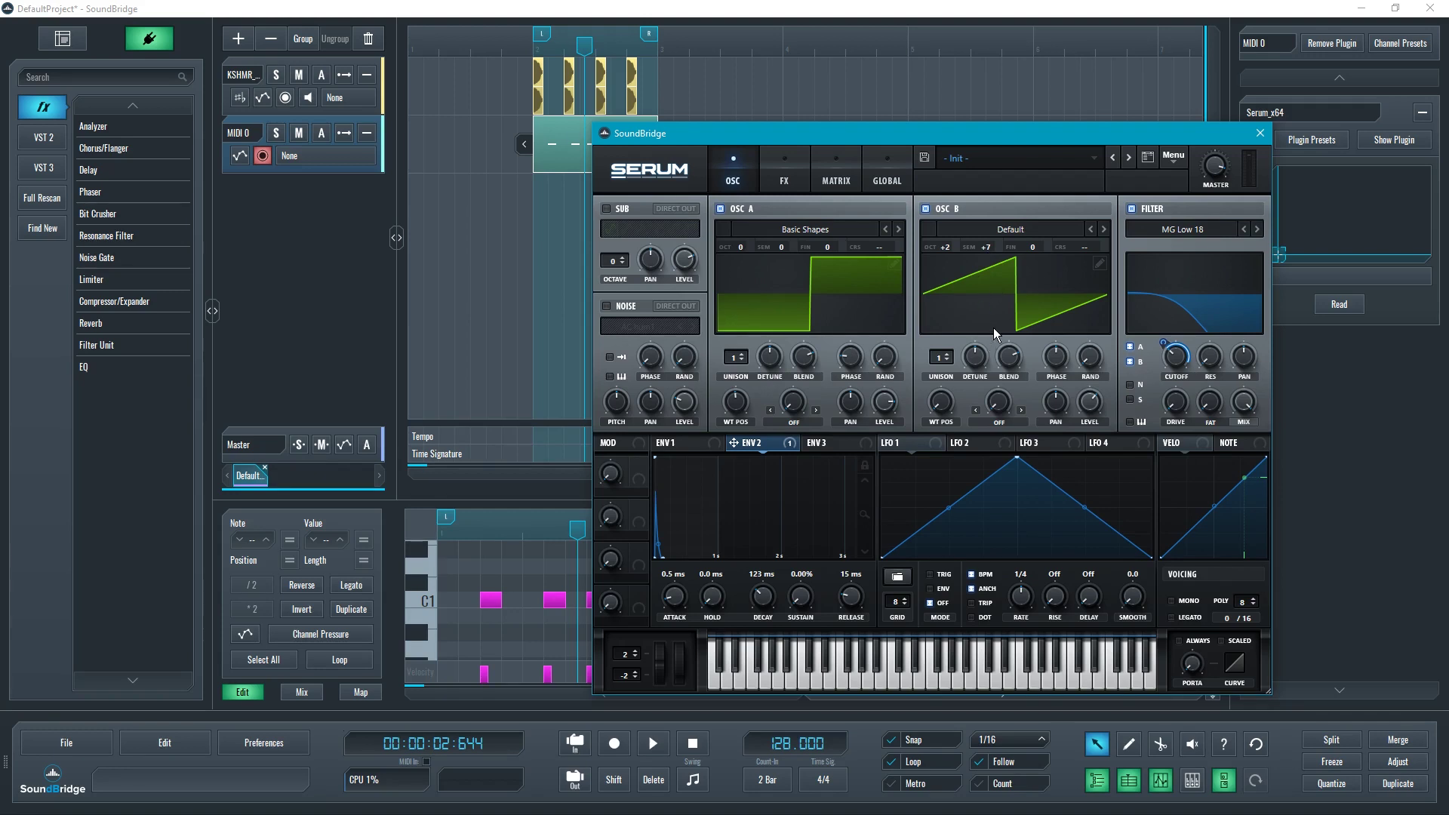
double_click(850, 361)
drag(857, 358, 857, 355)
Step: Set envelope 2's decay to 361 ms with a steep concave decay curve and rebalance oscillator B's level during playback
drag(768, 606, 769, 598)
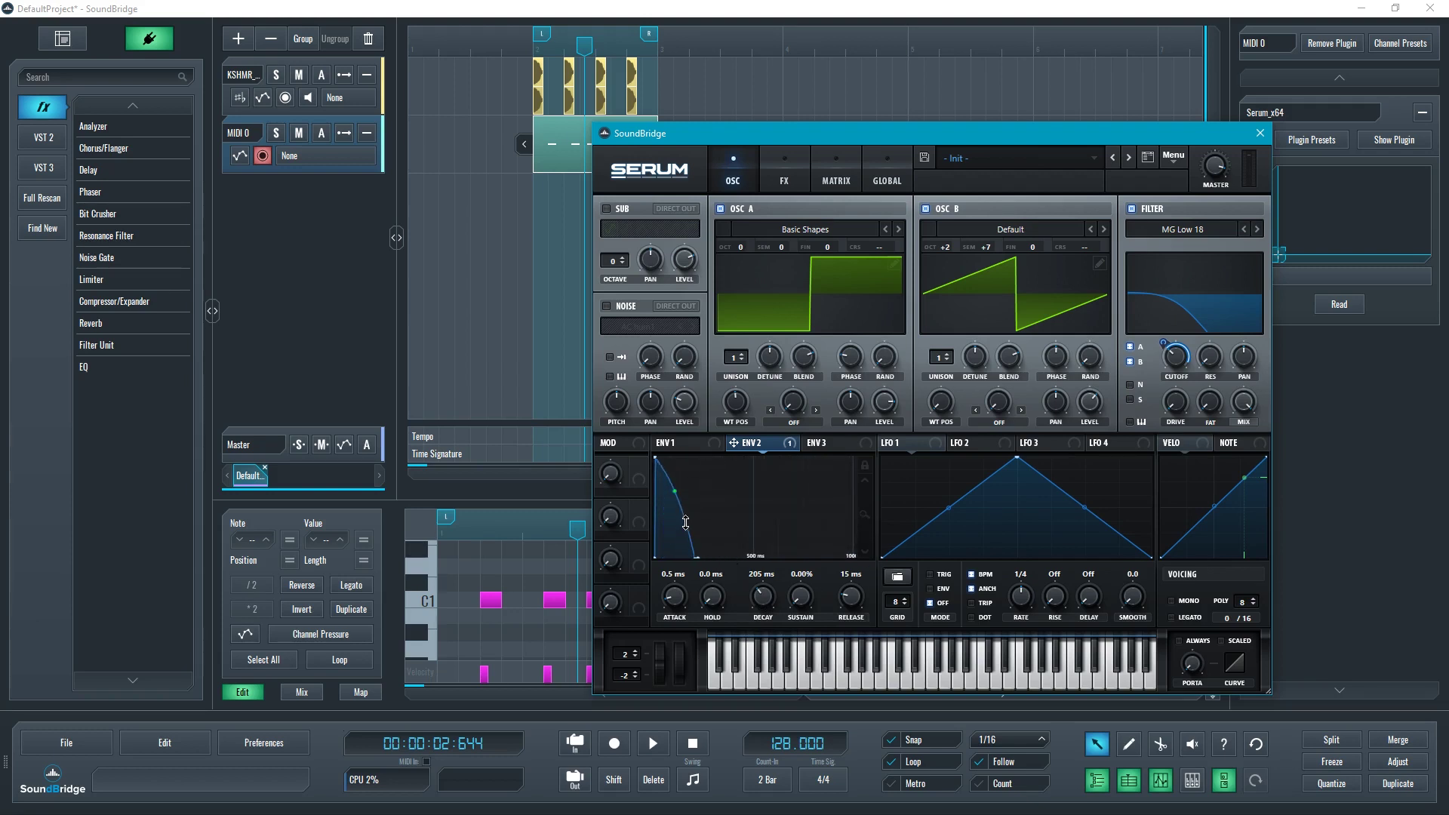
drag(685, 541, 685, 529)
key(space)
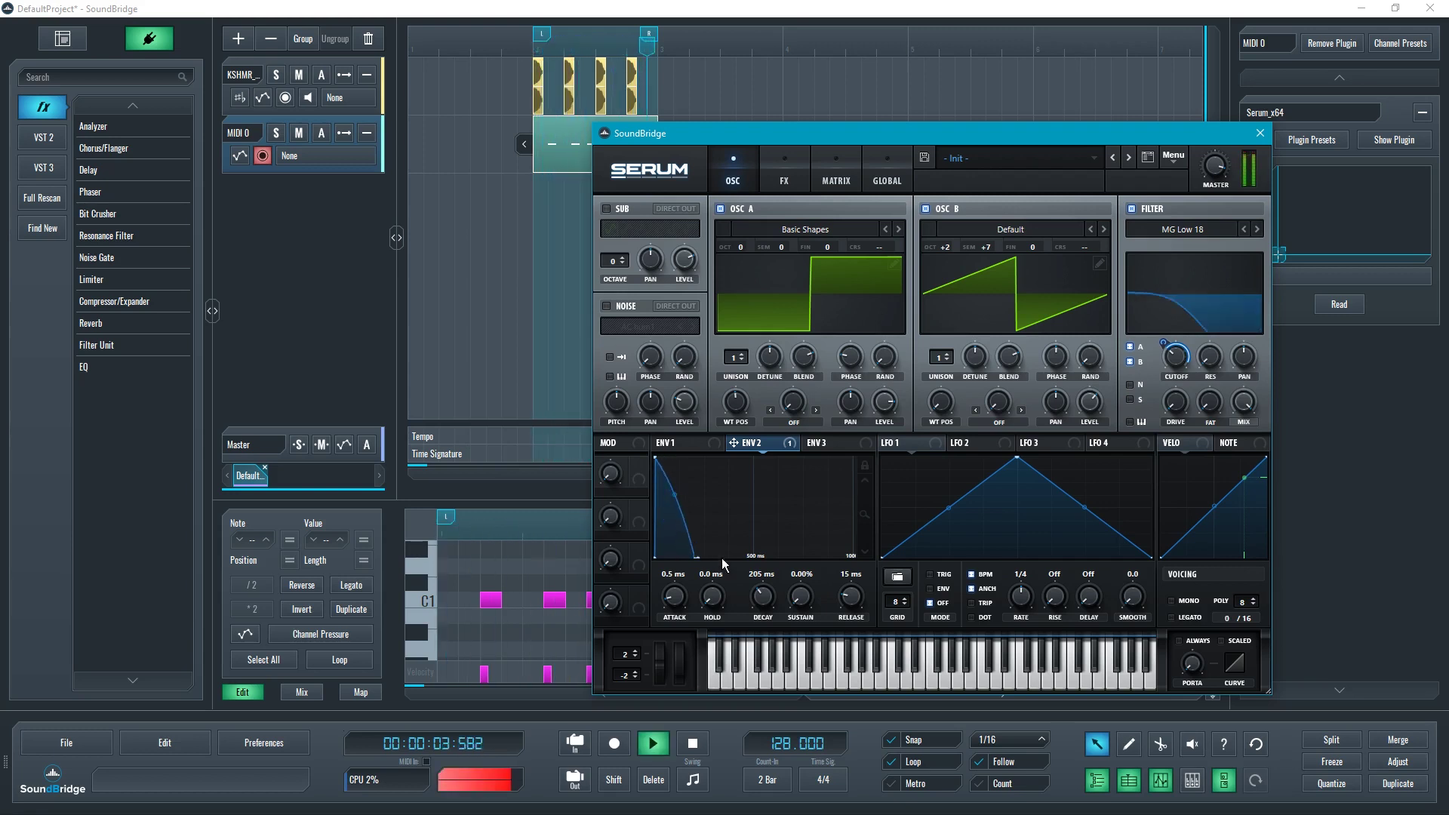
drag(762, 594, 759, 586)
drag(679, 496, 695, 559)
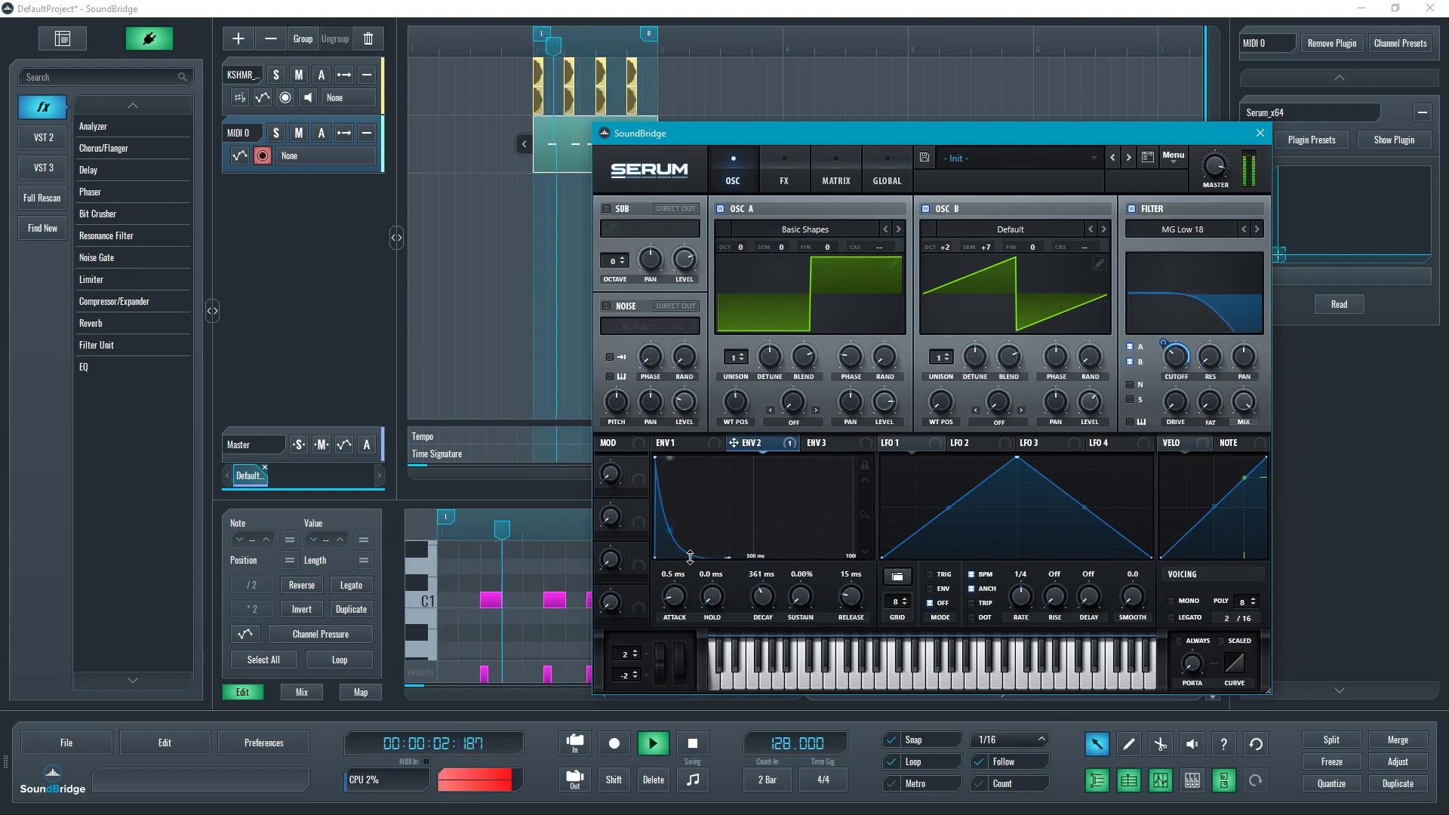
drag(1087, 400, 1087, 422)
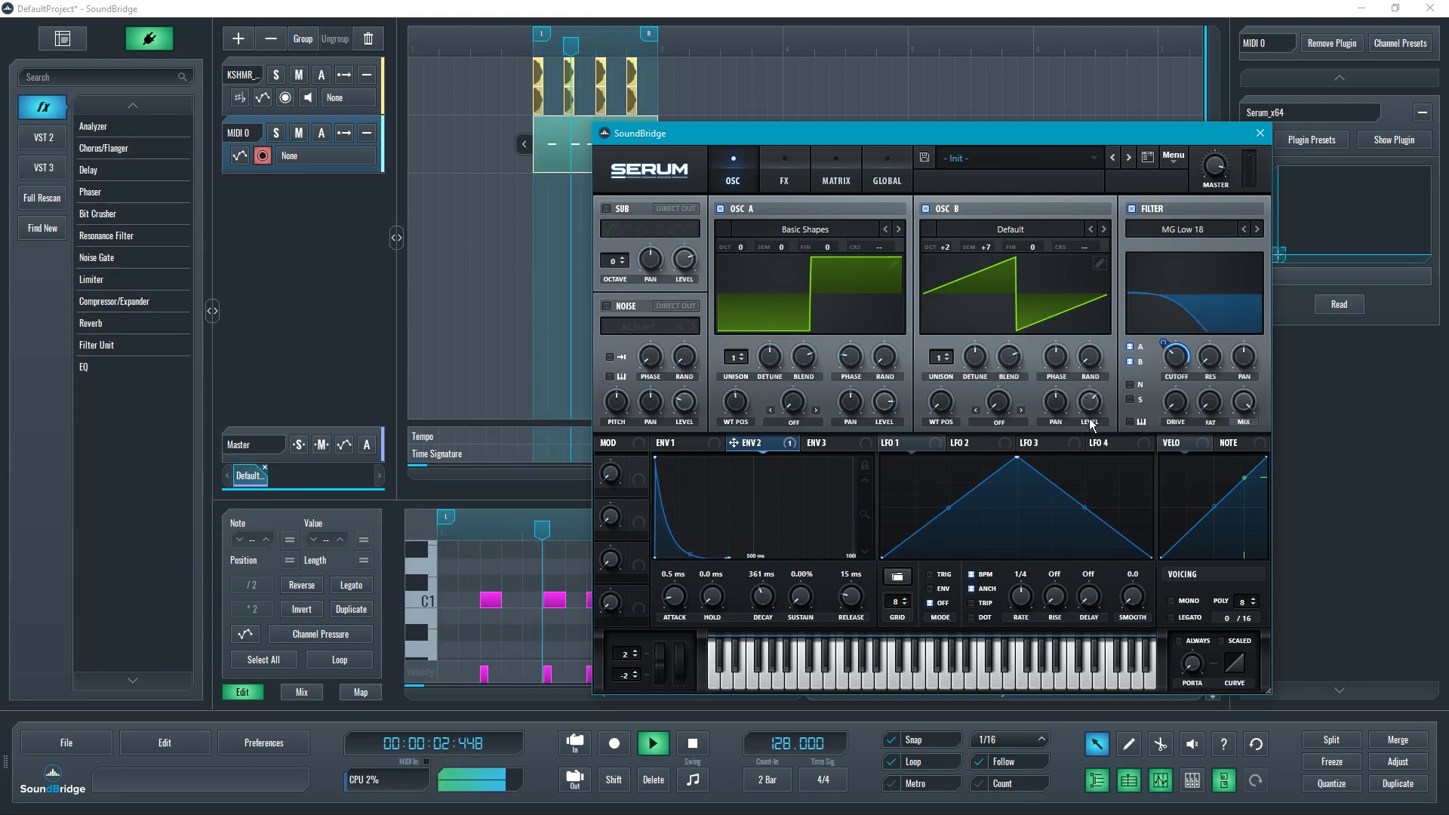
key(space)
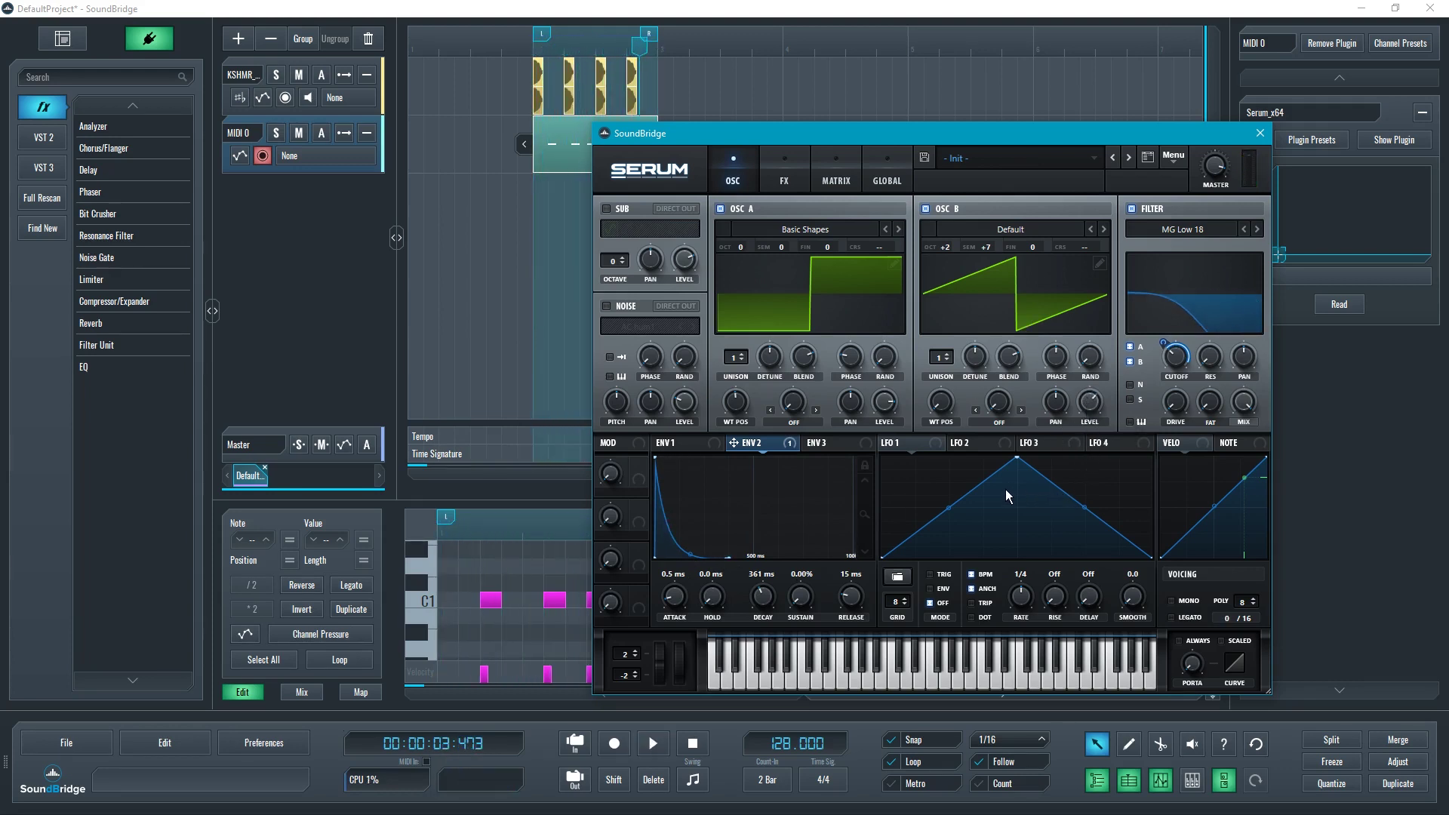